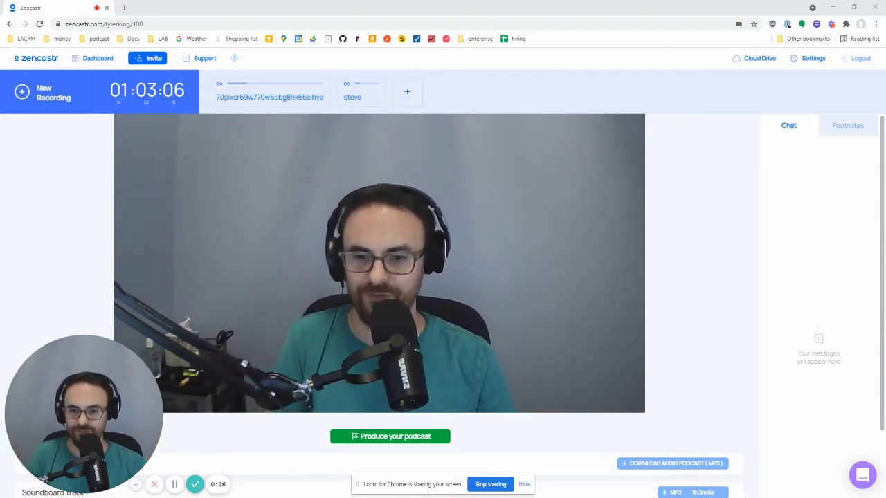
Open the postproduction setup, include the Soundboard track, then close it without running
left_click(525, 485)
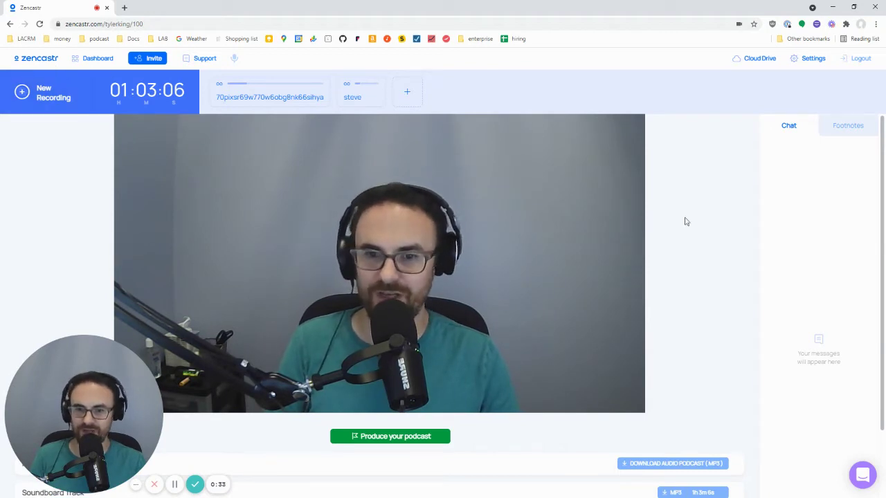
scroll(696, 241, "down", 2)
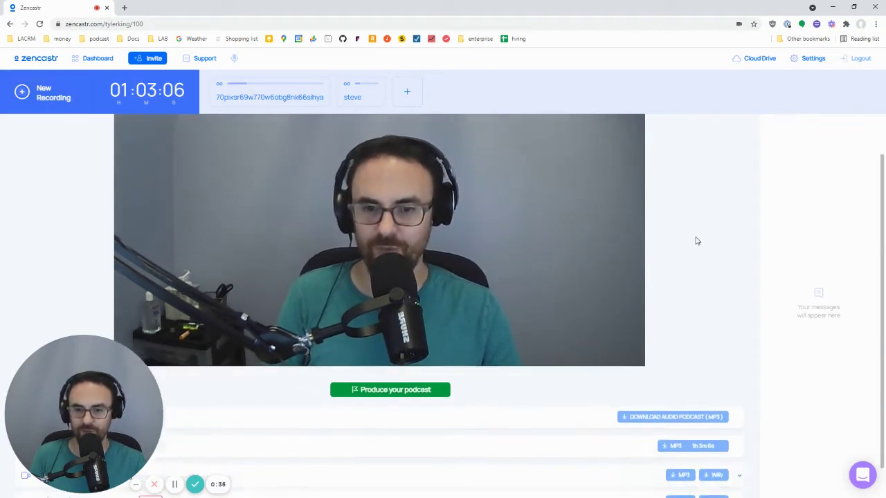
left_click_drag(114, 422, 69, 417)
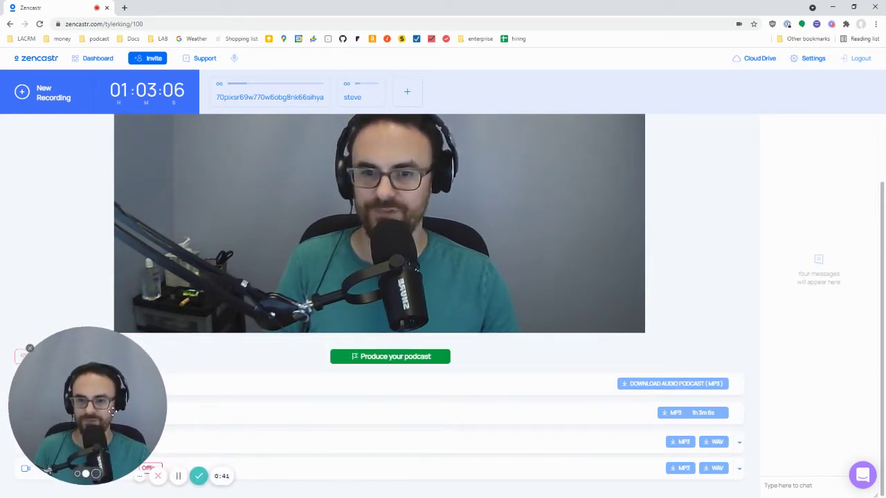
scroll(596, 321, "up", 2)
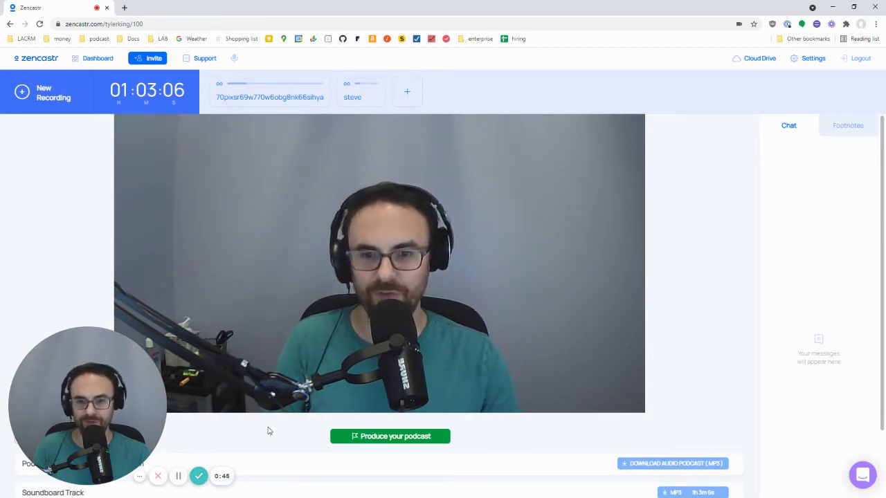
left_click(363, 436)
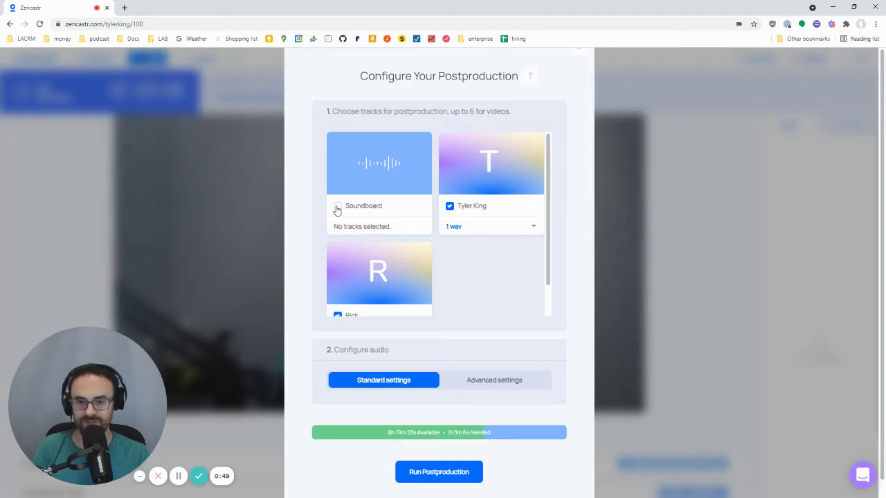
left_click(338, 209)
scroll(374, 194, "down", 1)
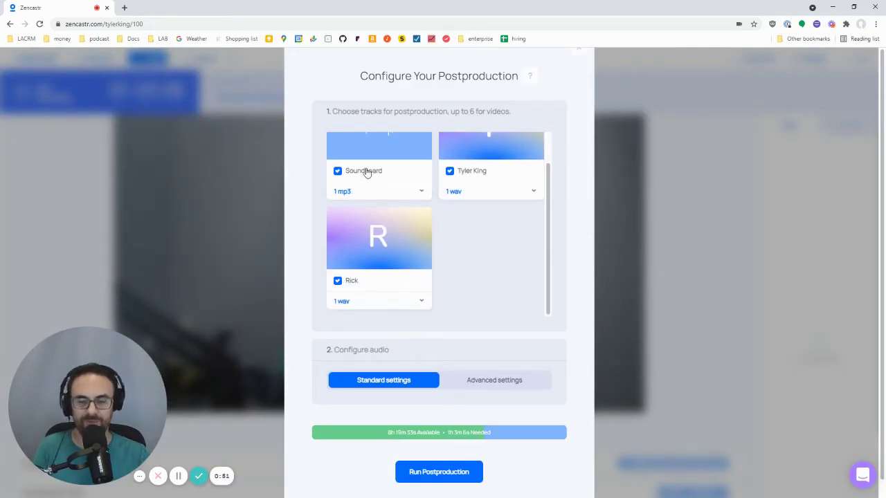
scroll(356, 157, "up", 1)
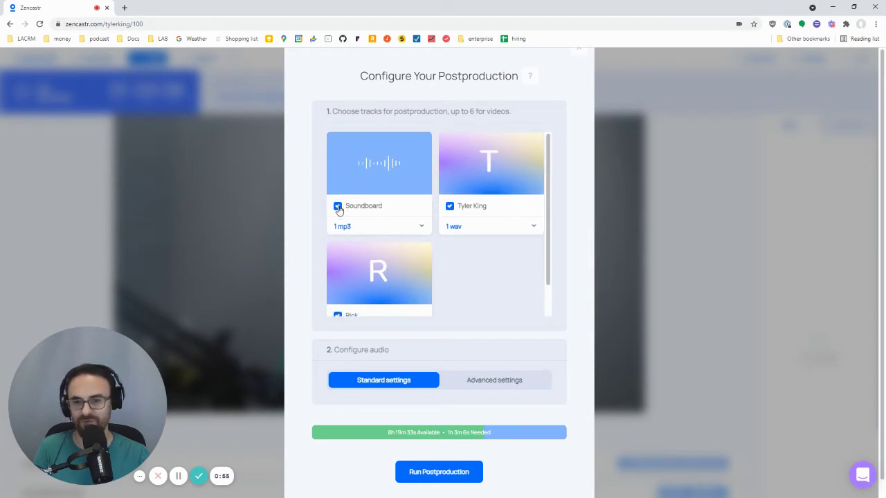
scroll(487, 208, "down", 1)
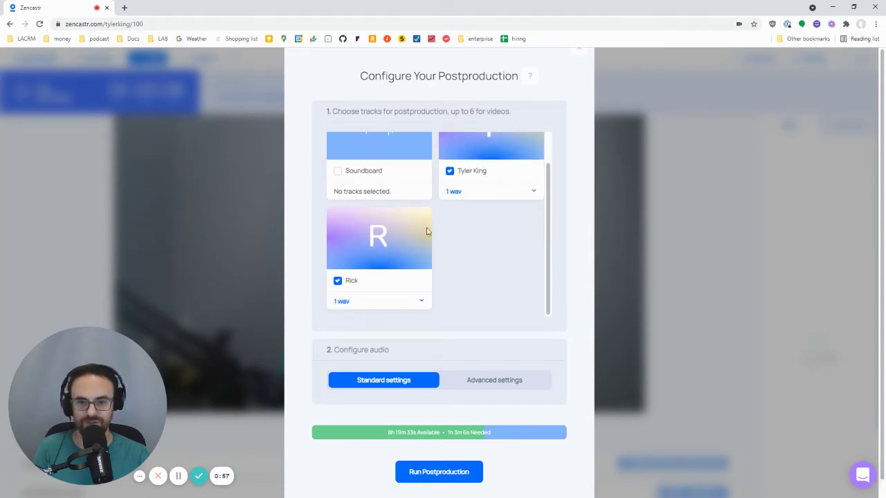
scroll(406, 299, "up", 1)
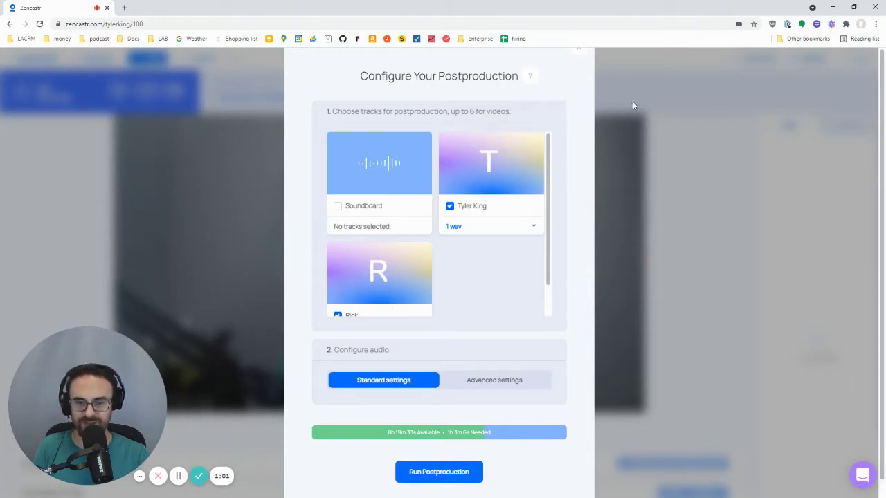
left_click(576, 55)
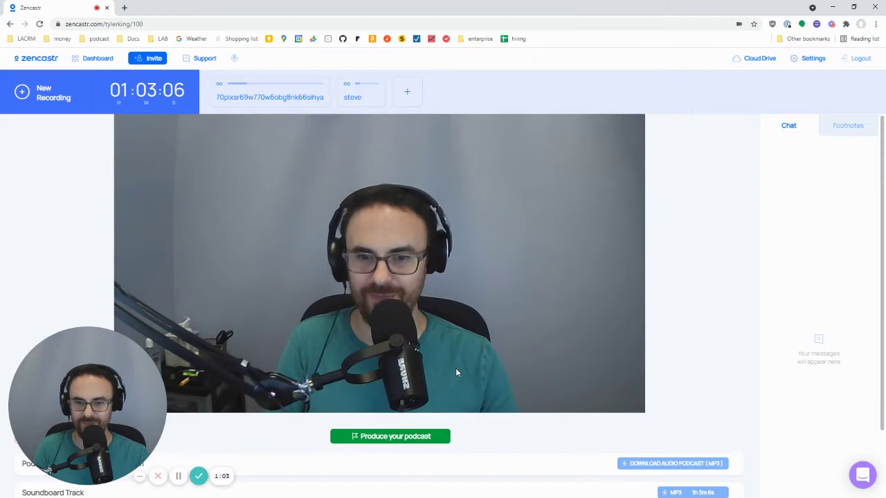
scroll(415, 380, "down", 1)
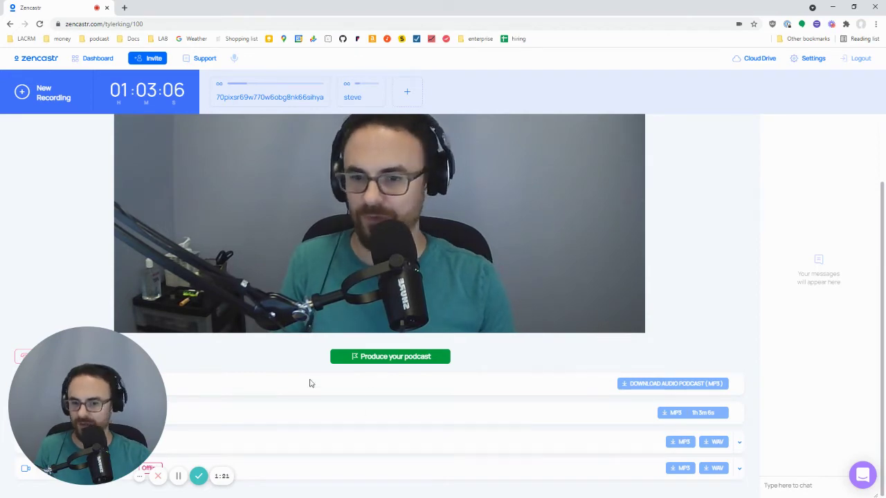
Check the mixed file in recording-1's postproductions folder, then download the Audio Podcast (MP3)
key("alt+Tab")
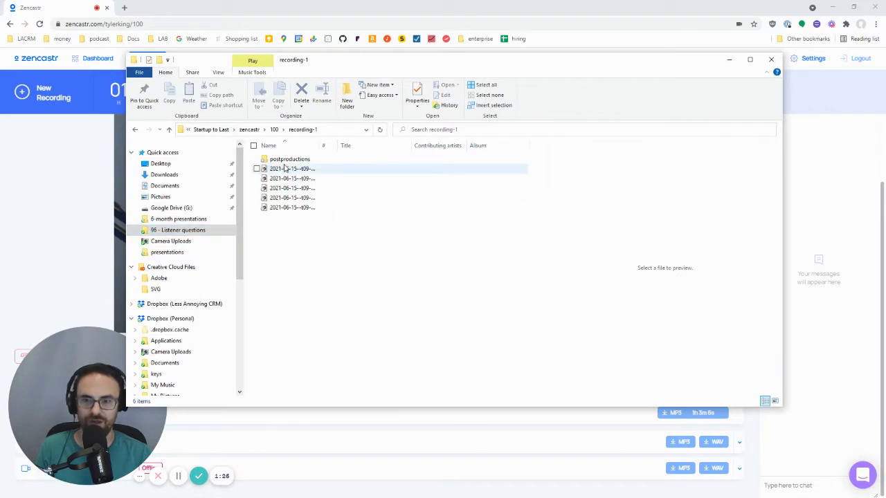
double_click(286, 160)
left_click(287, 160)
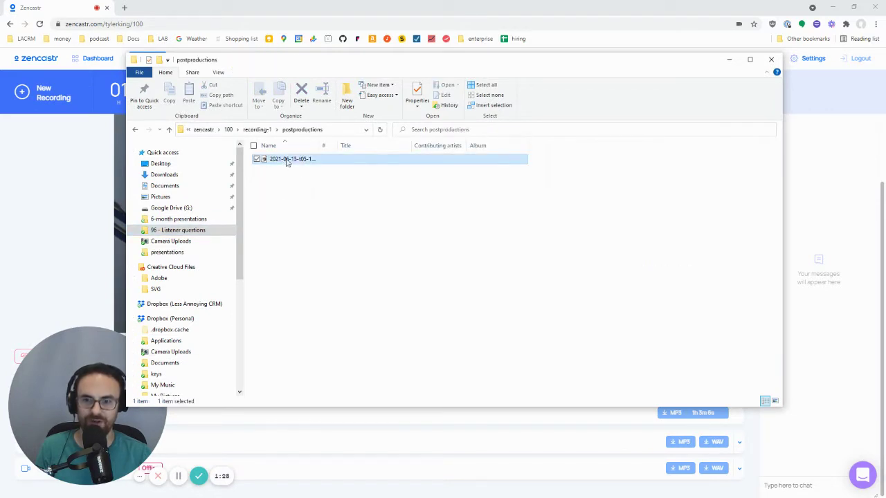
left_click_drag(539, 65, 0, 89)
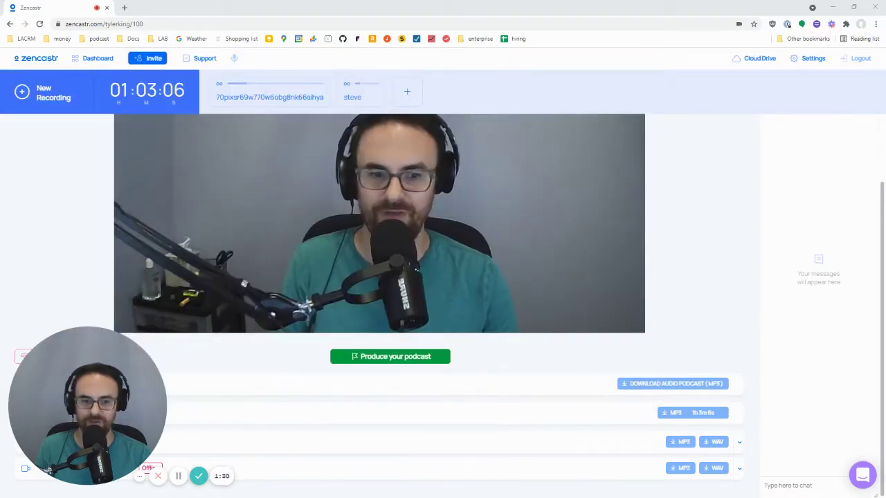
left_click(678, 384)
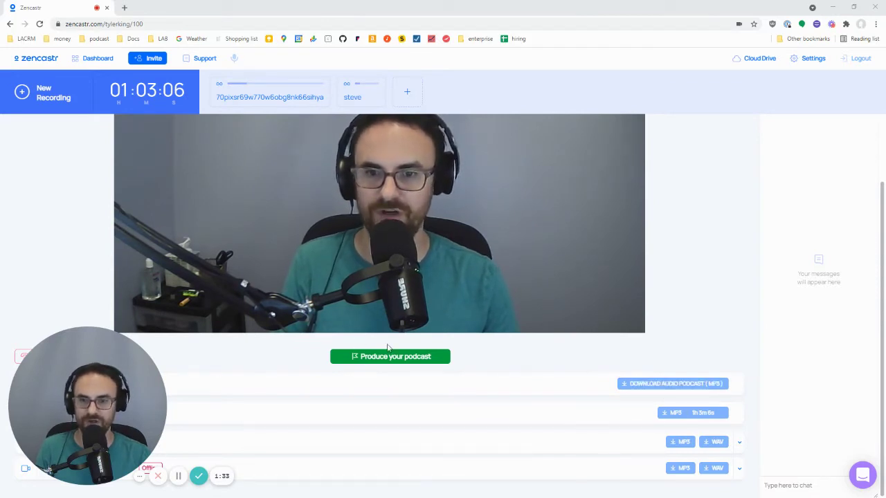
Scroll up the Zencastr page to the new Recording 2 session
scroll(358, 308, "up", 1)
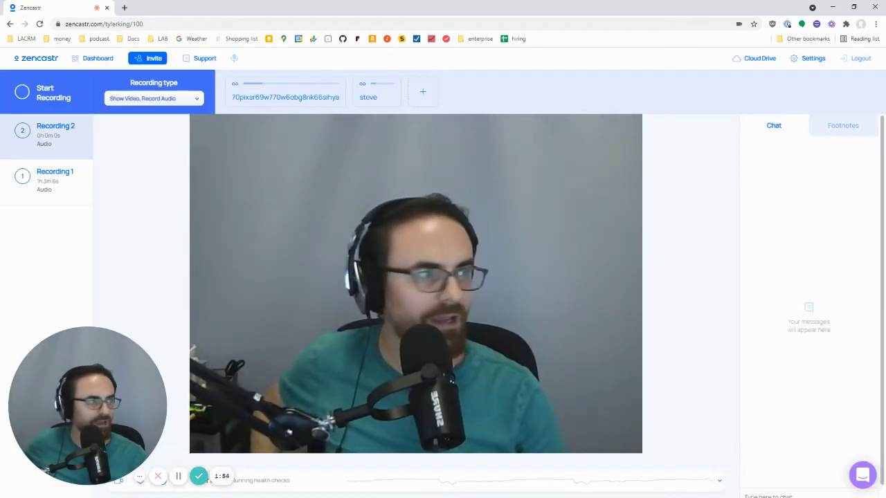
Snap Notion's Startup to Last page to the right half, with Zencastr on the left
key("alt+Tab")
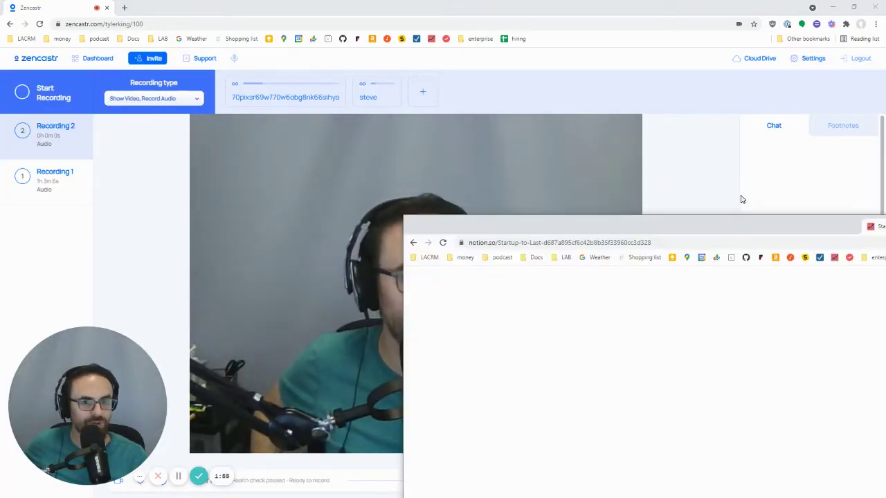
left_click_drag(737, 192, 536, 28)
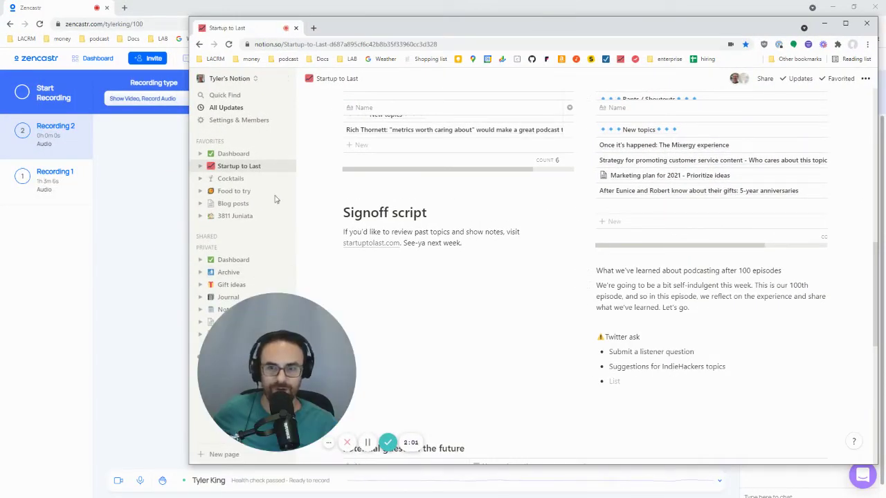
key("super+Right")
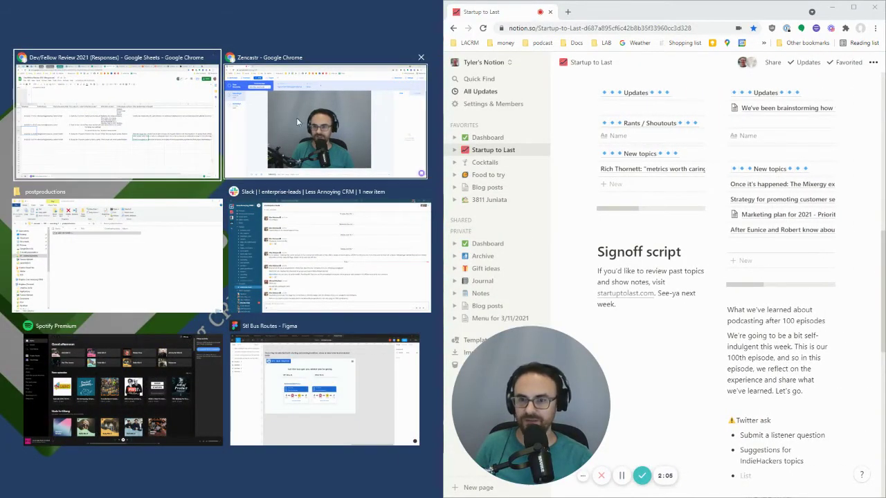
left_click(296, 118)
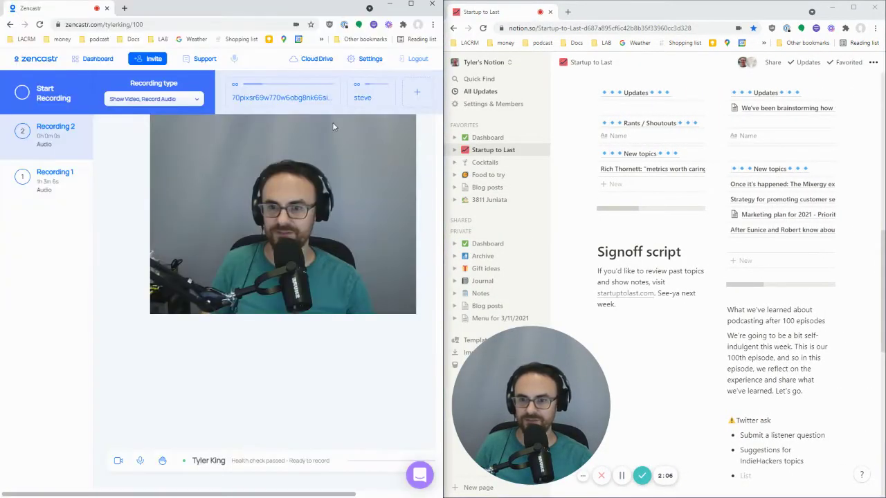
Record a roughly 12-second take in Recording 2 and stop it
left_click(55, 93)
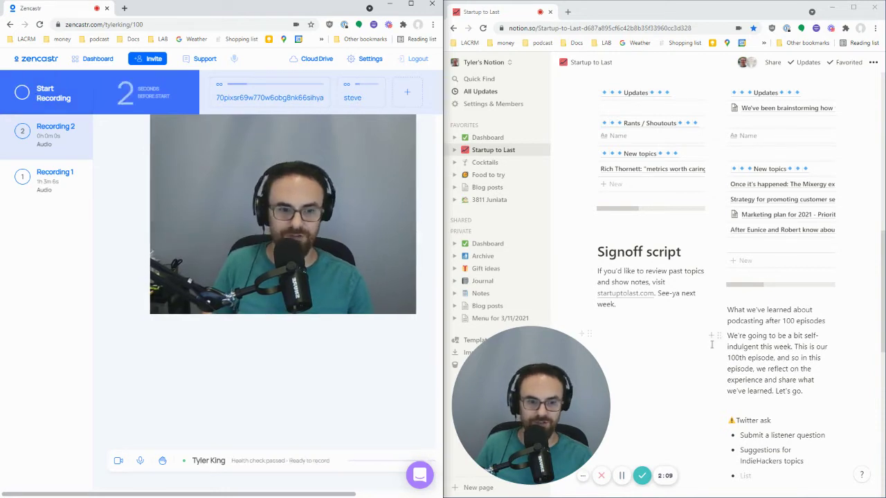
scroll(692, 325, "down", 1)
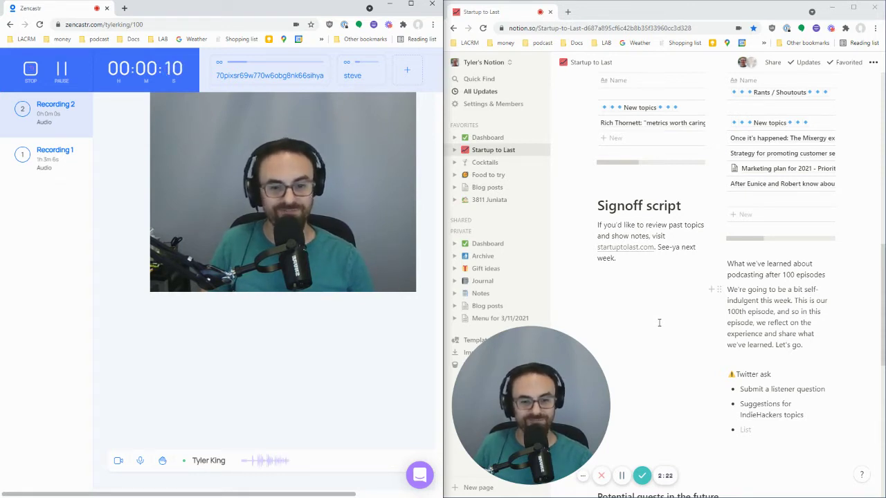
left_click(31, 72)
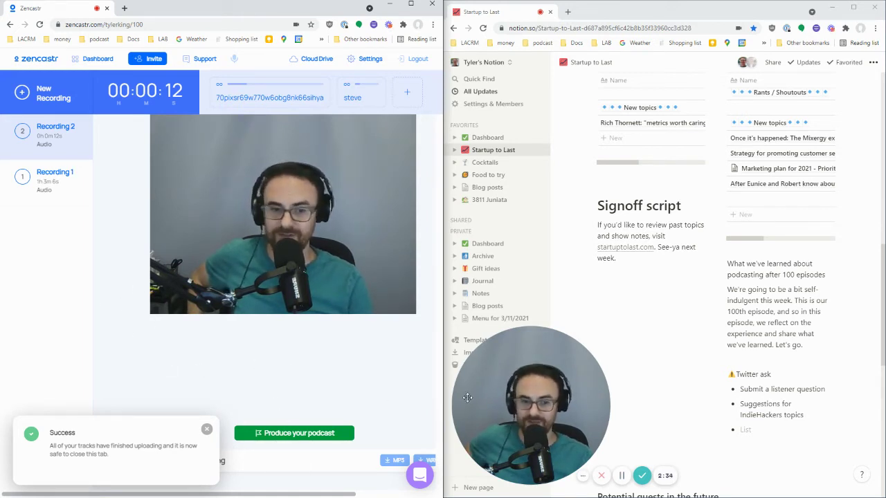
left_click(302, 434)
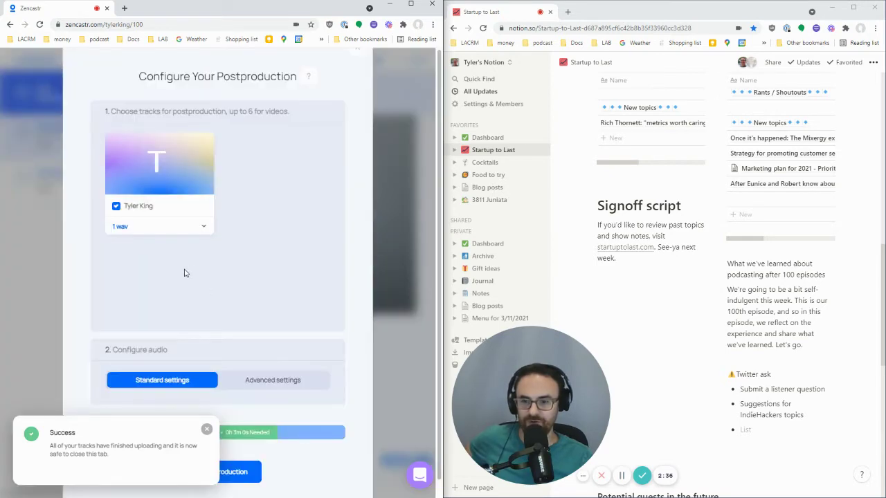
left_click(234, 473)
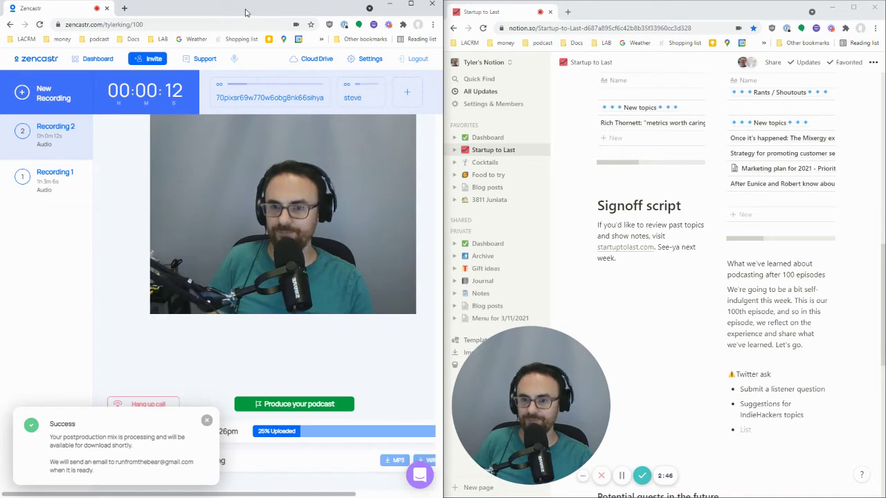
Minimize the Zencastr browser window
left_click(390, 4)
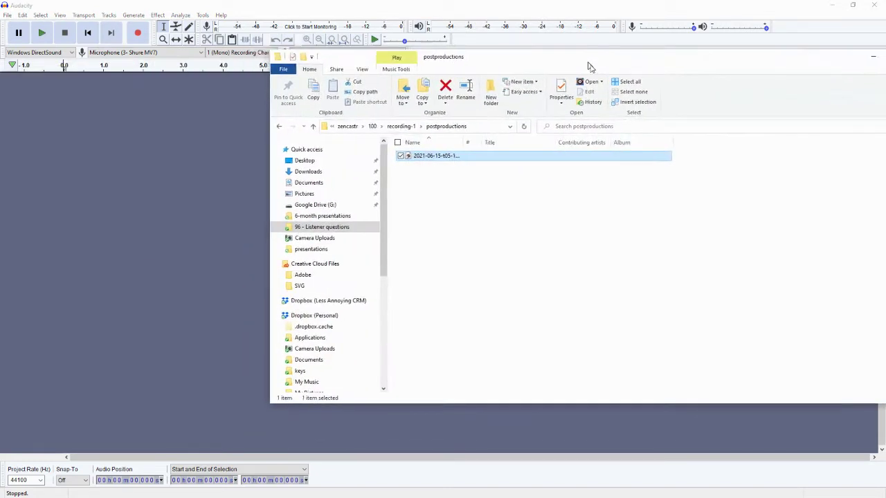
Drag the final-mix file from the postproductions folder into Audacity as a mono track
left_click_drag(588, 65, 620, 83)
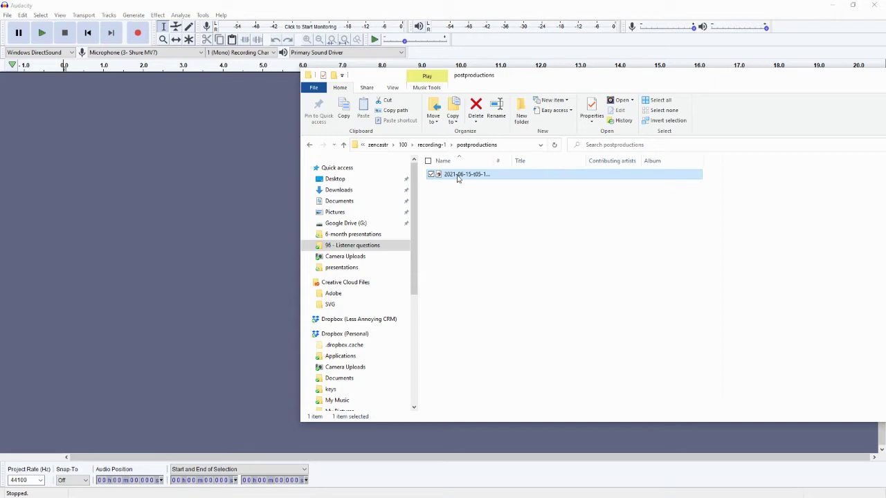
left_click_drag(457, 179, 175, 204)
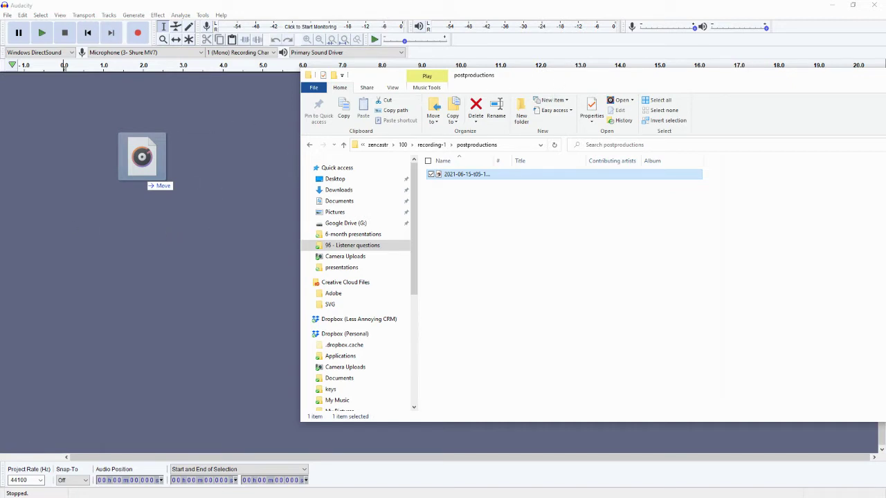
left_click_drag(147, 182, 147, 181)
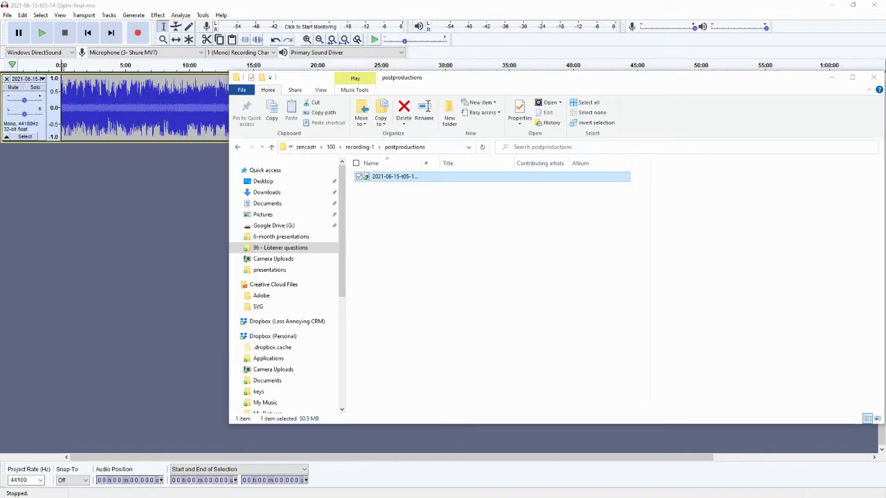
left_click(84, 77)
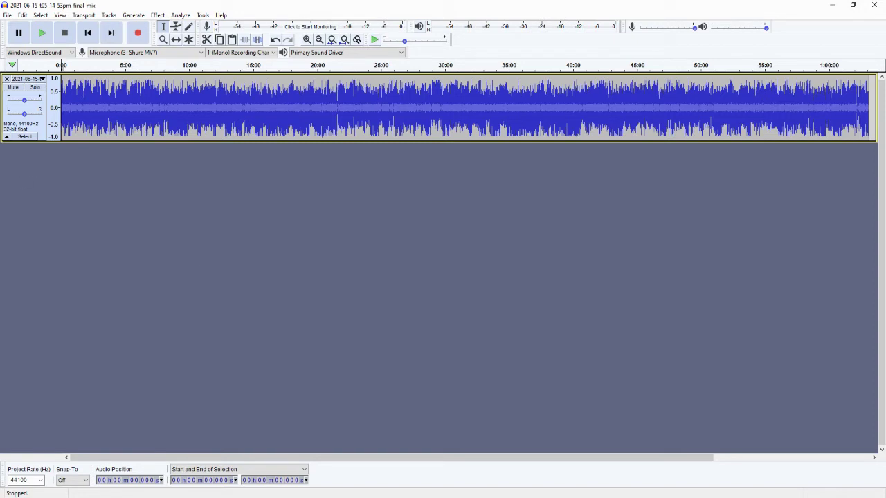
Import recording-2's postproductions audio file into Audacity as a second track, accepting the copy warning
key("alt+Tab")
key("alt+Up")
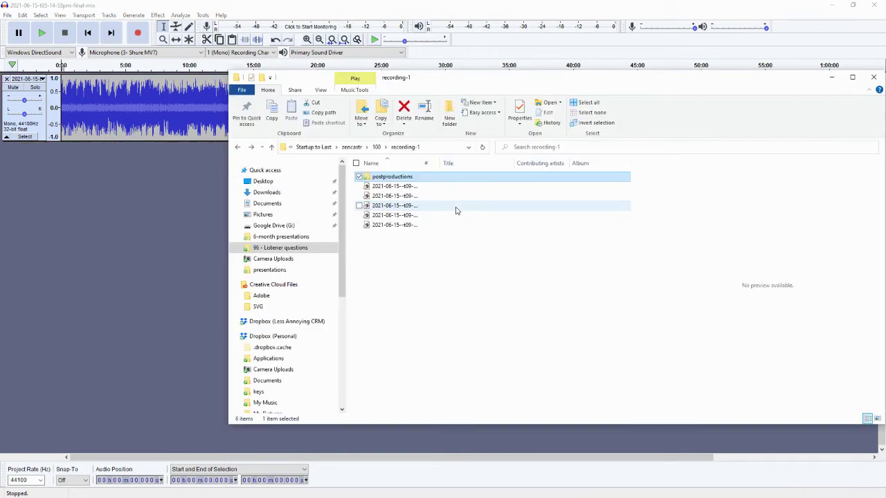
key("alt+Up")
left_click(379, 186)
double_click(383, 188)
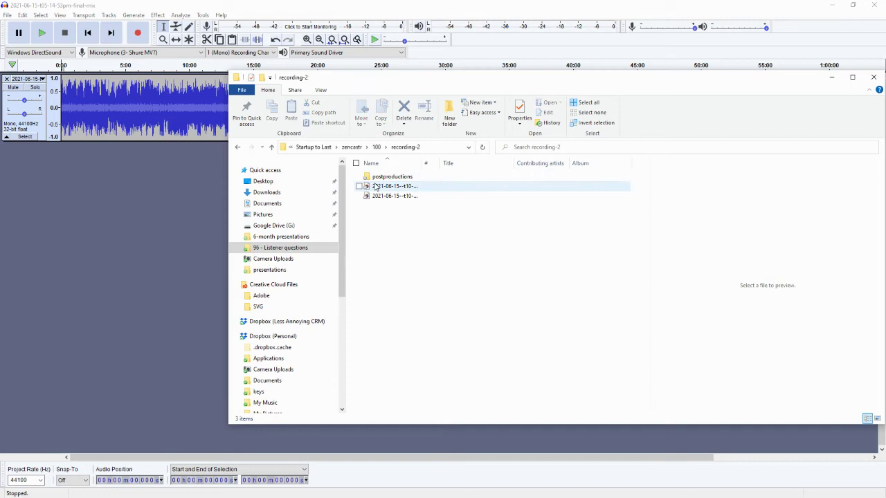
double_click(382, 177)
left_click(381, 178)
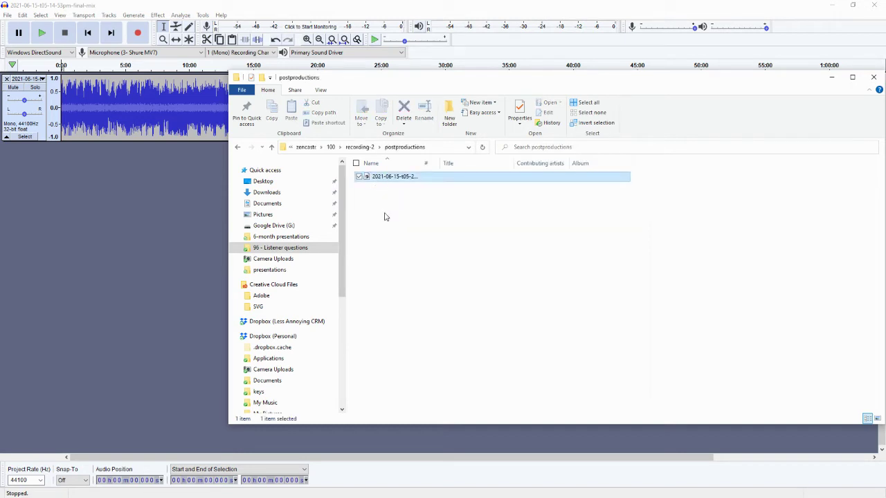
left_click_drag(392, 180, 107, 198)
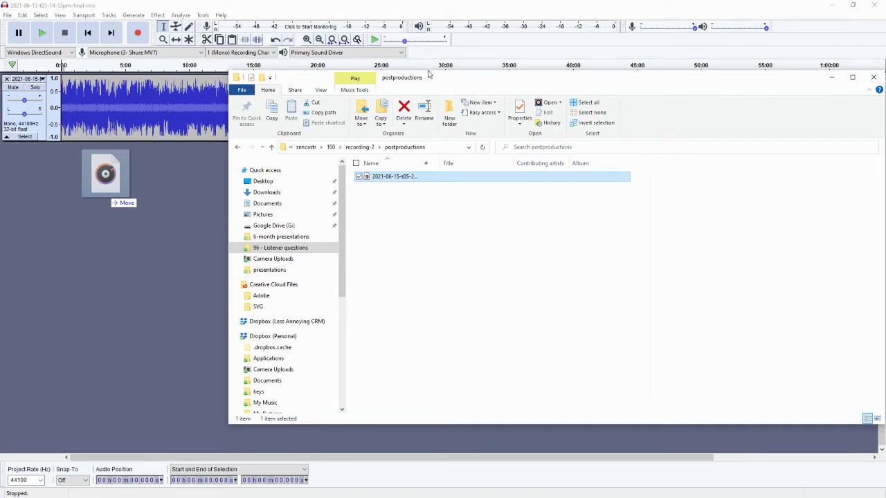
left_click_drag(178, 265, 175, 264)
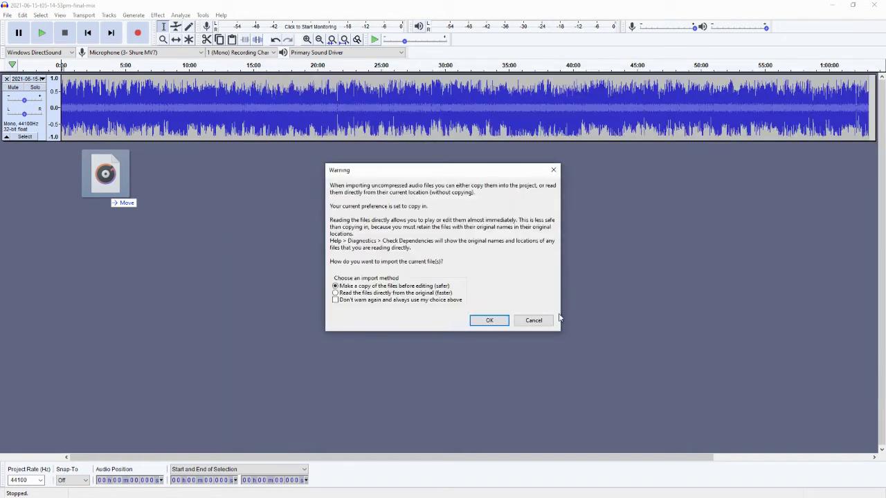
left_click(488, 322)
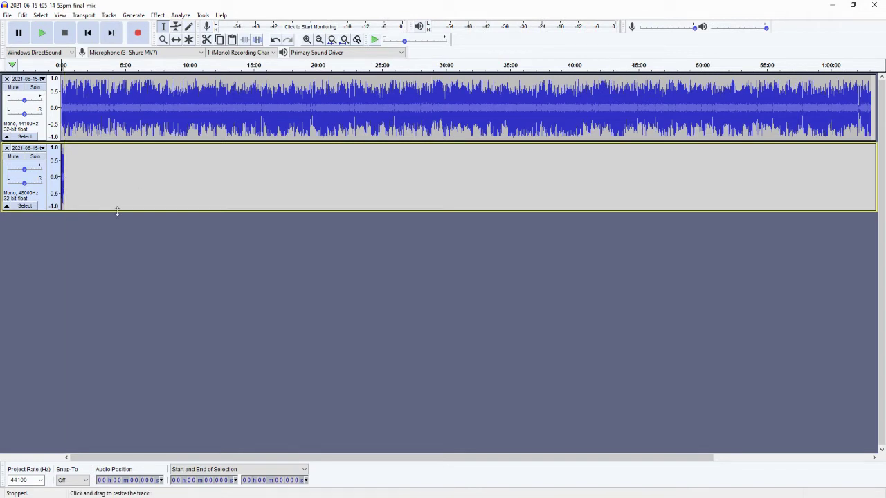
Drag intro music.mp3 from the Startup to Last folder into Audacity as a stereo track
key("alt+Tab")
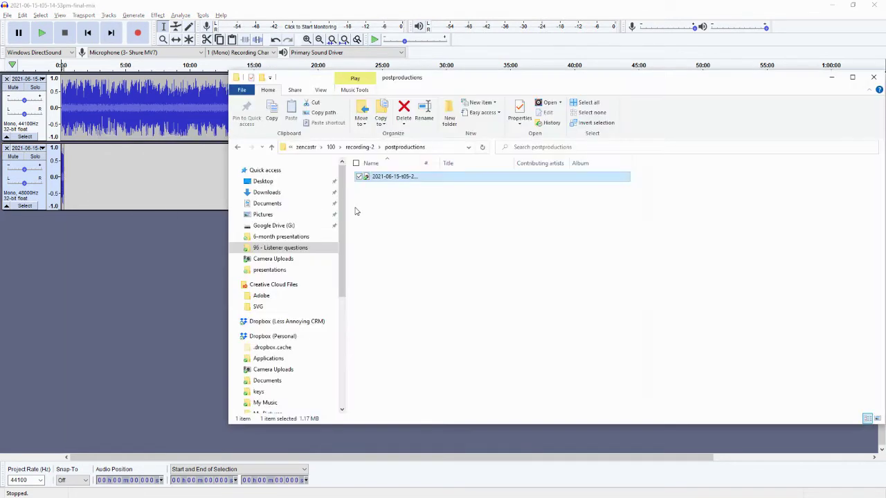
key("alt+Up")
key("alt+Up")
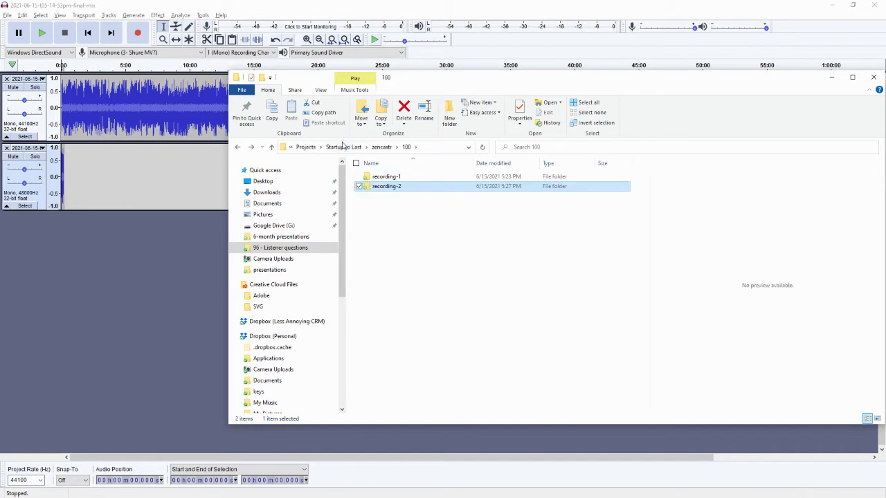
left_click(306, 148)
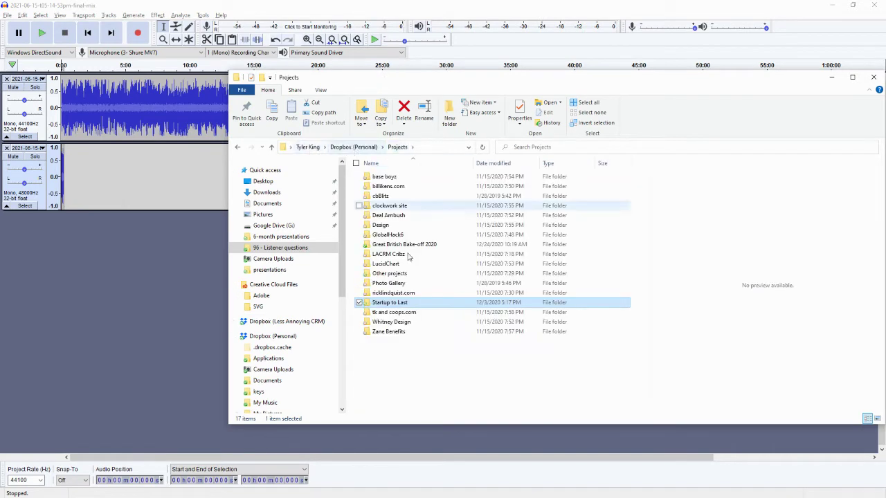
double_click(390, 302)
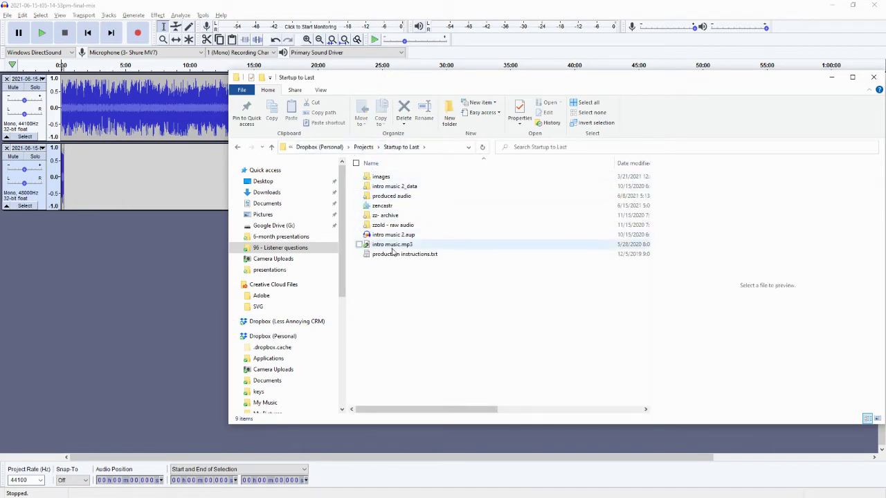
left_click(392, 246)
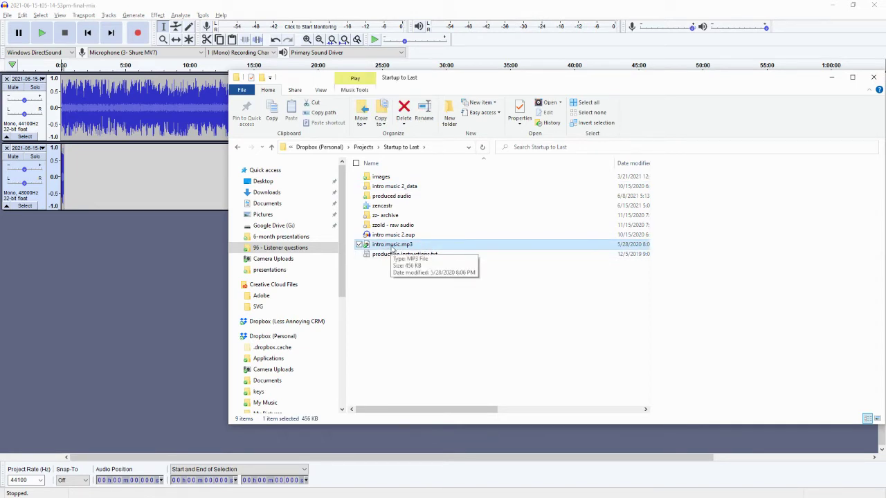
left_click_drag(392, 250, 128, 384)
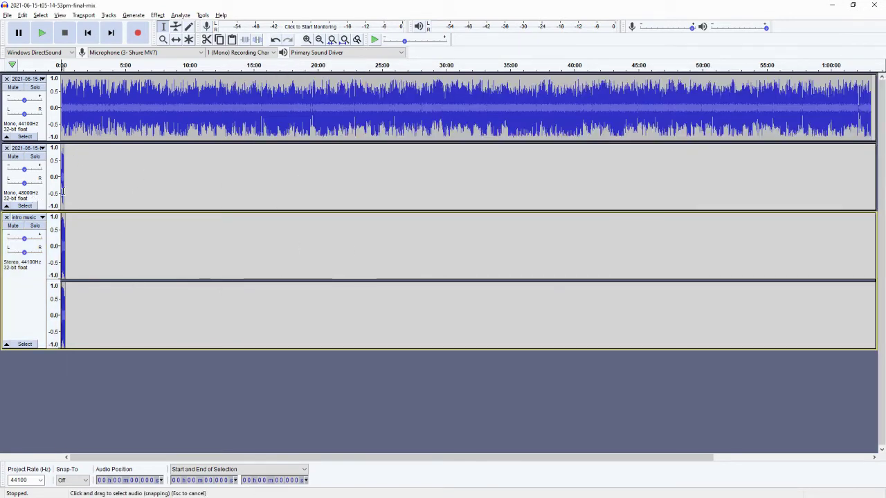
With Time Shift, move the final mix to about 0:44 and the intro music to about 13 s
scroll(83, 173, "up", 2)
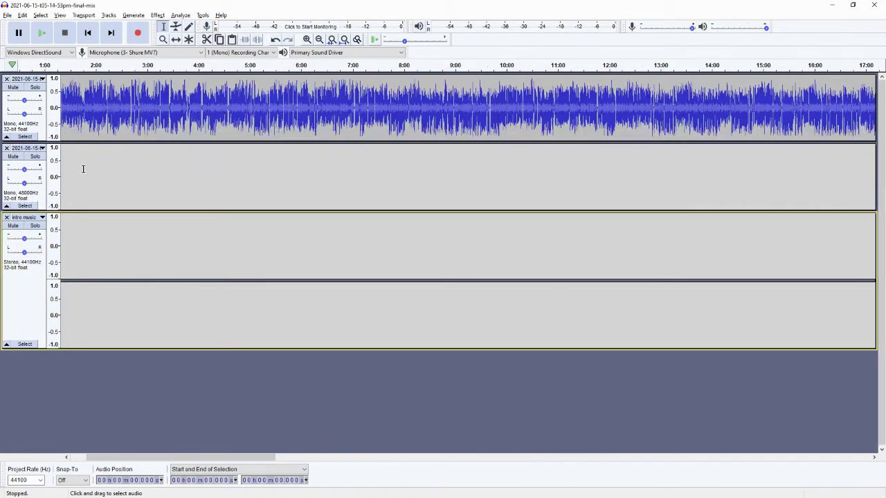
scroll(138, 178, "up", 1)
left_click_drag(157, 462, 128, 462)
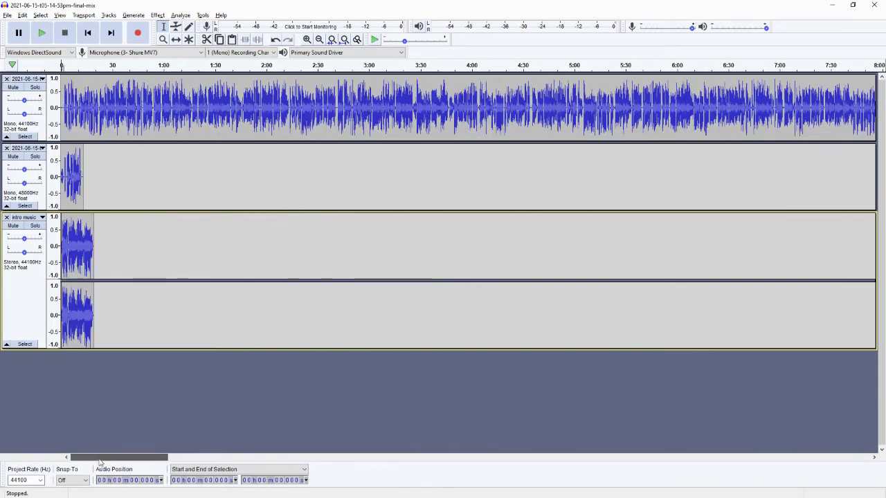
scroll(70, 184, "up", 1)
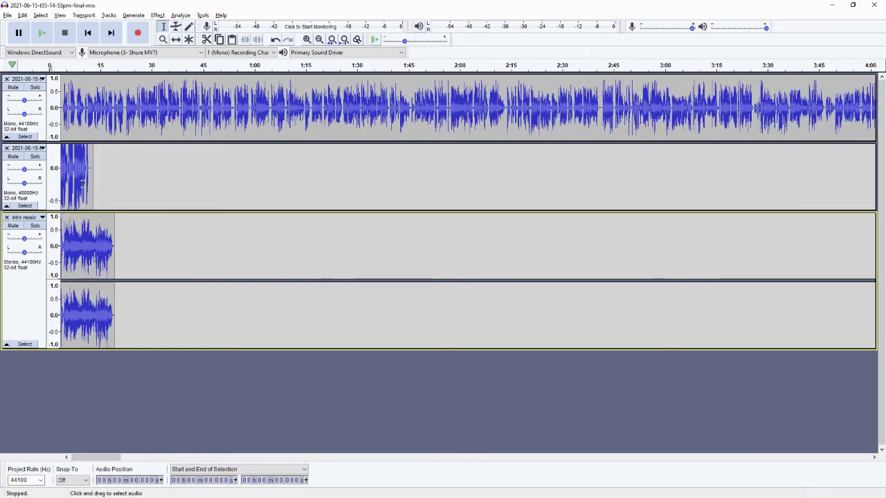
scroll(76, 457, "up", 1)
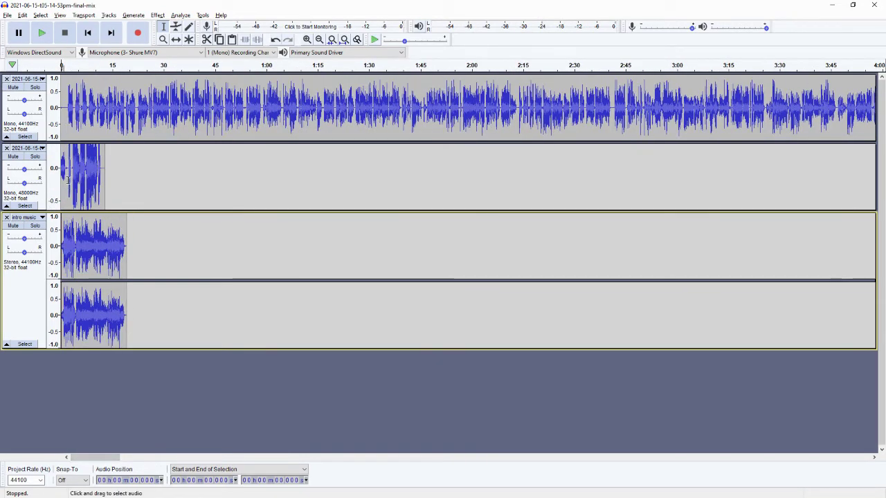
scroll(76, 173, "right", 2)
scroll(76, 173, "left", 1)
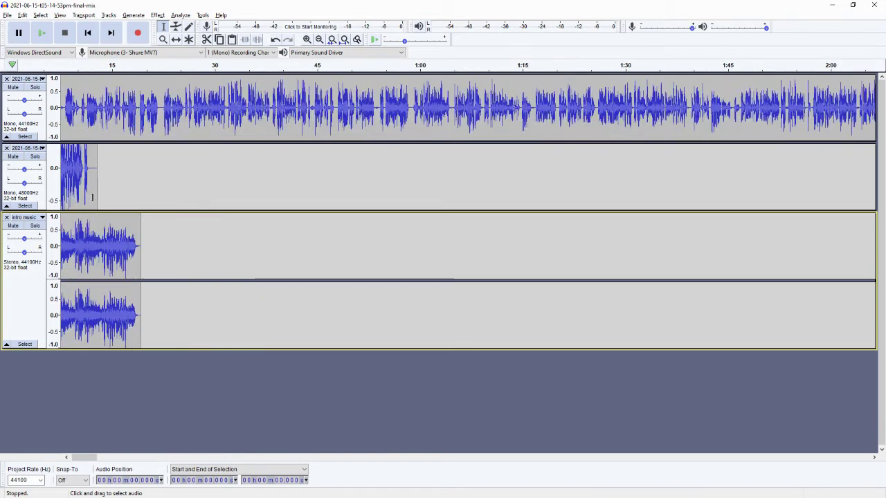
scroll(78, 462, "up", 1)
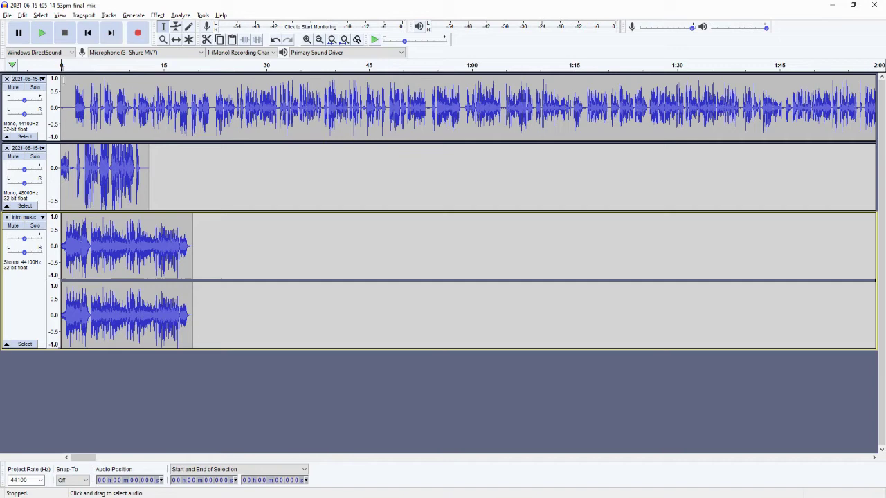
left_click(176, 39)
left_click_drag(140, 113, 441, 113)
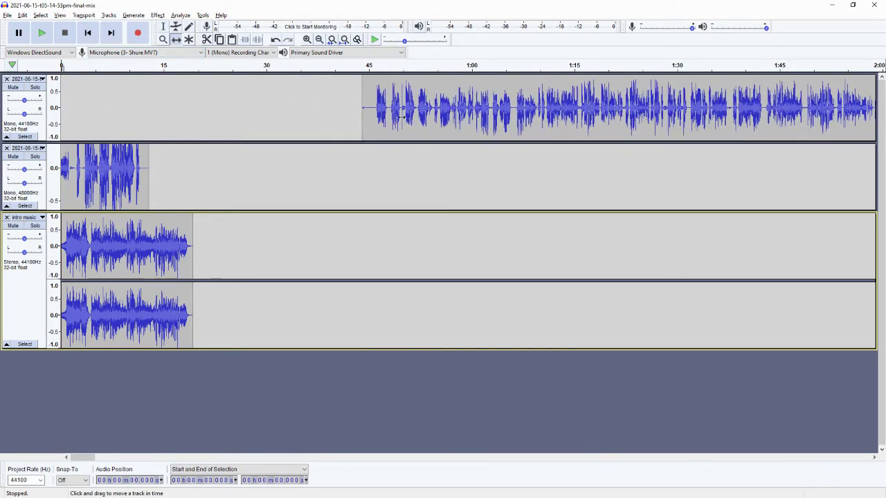
left_click_drag(98, 247, 230, 247)
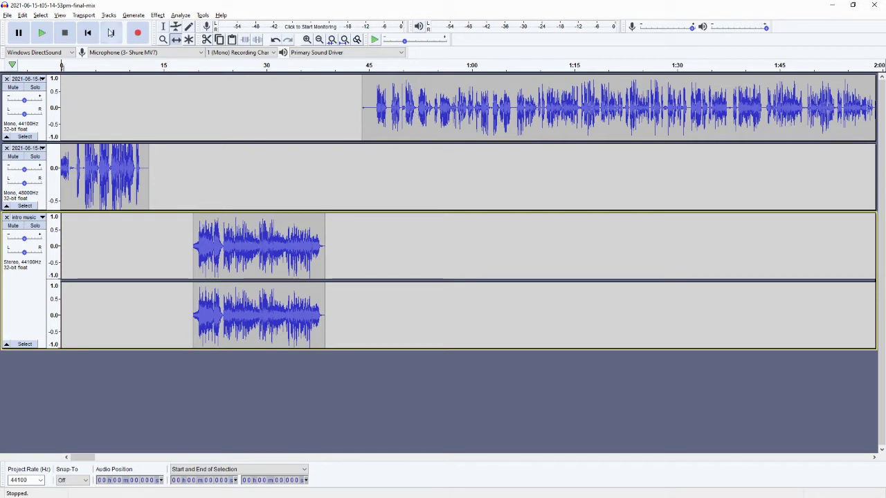
left_click(88, 35)
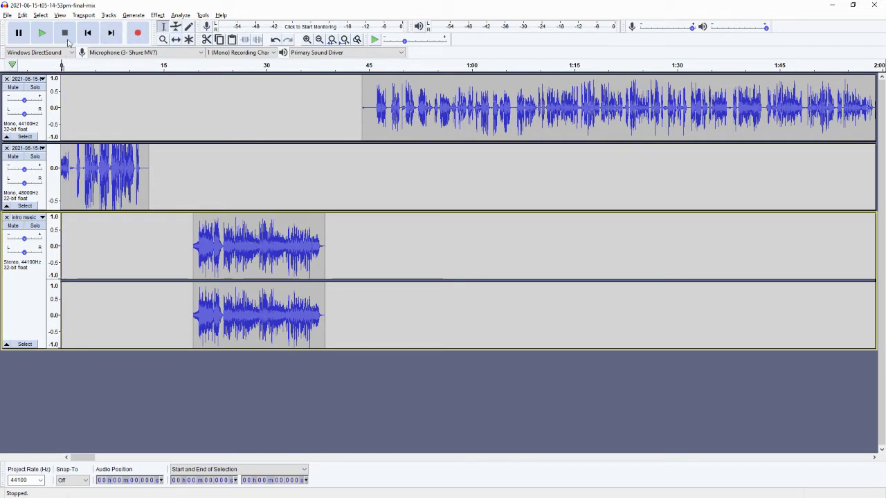
Listen to the opening, then delete the first 3.4 seconds (0–3.372 s) of the second voice track
key("space")
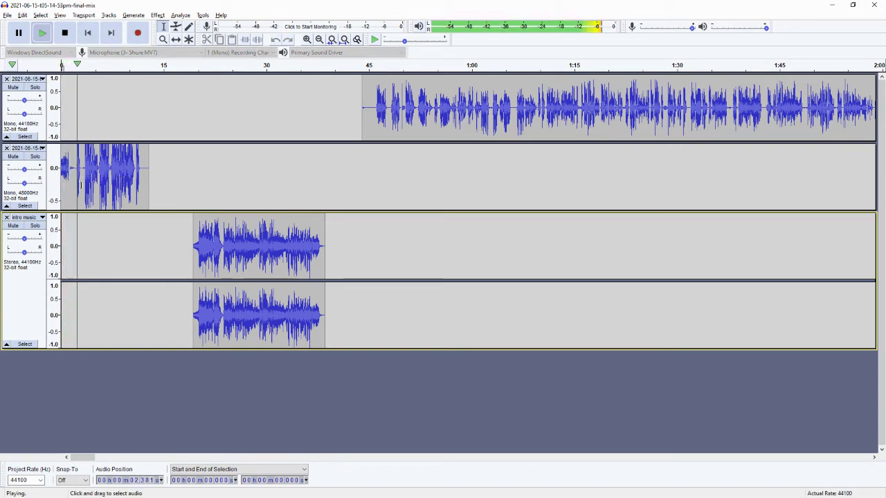
key("space")
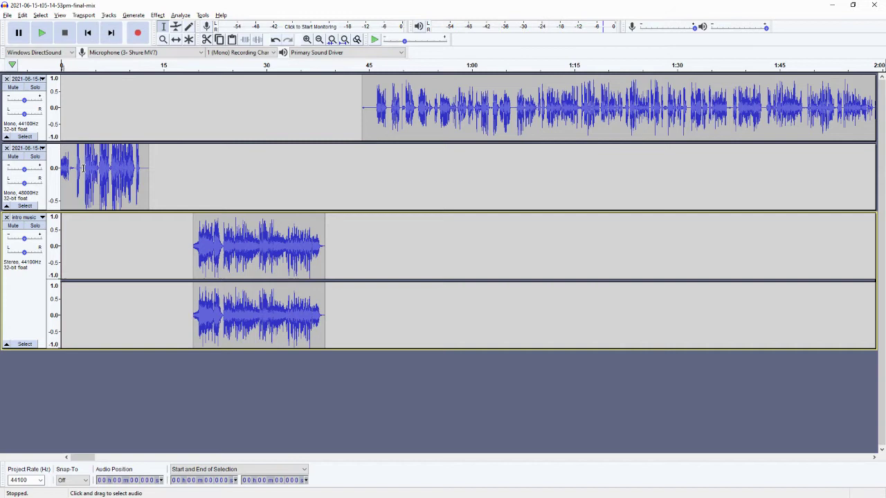
left_click_drag(83, 167, 61, 167)
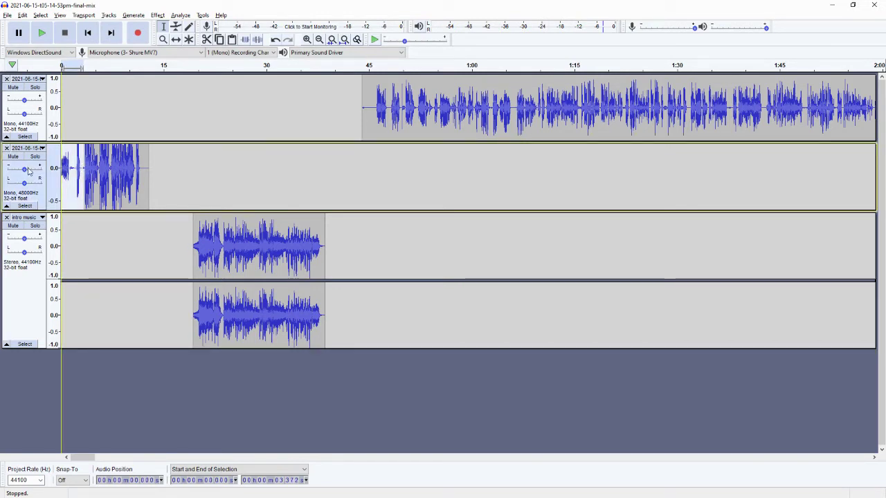
key("ctrl+1")
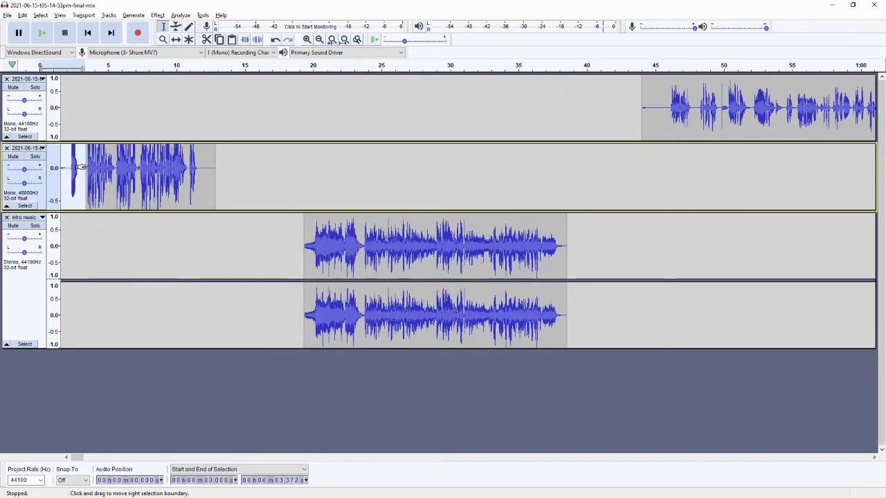
key("Delete")
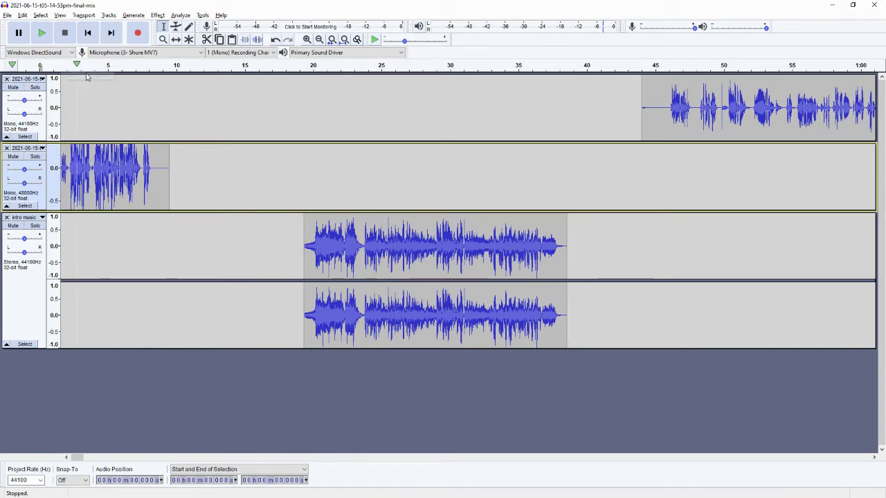
Play the mix back from the very beginning to check the trim
left_click(86, 36)
key("space")
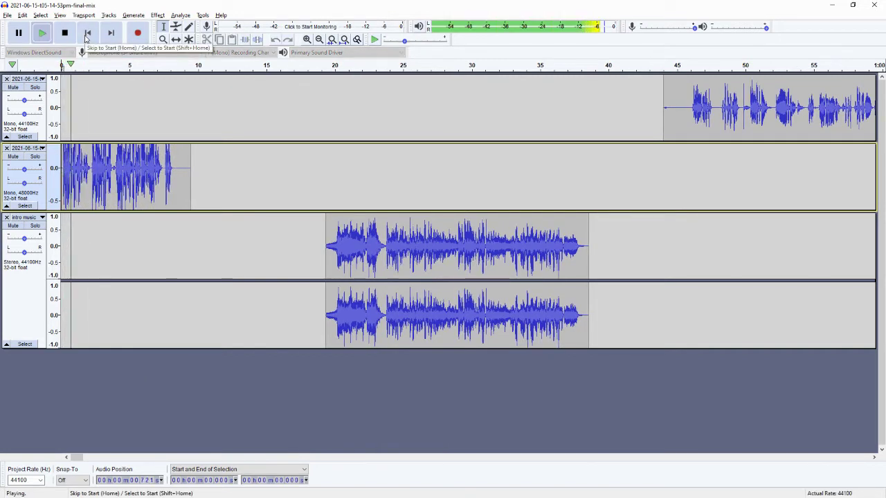
key("space")
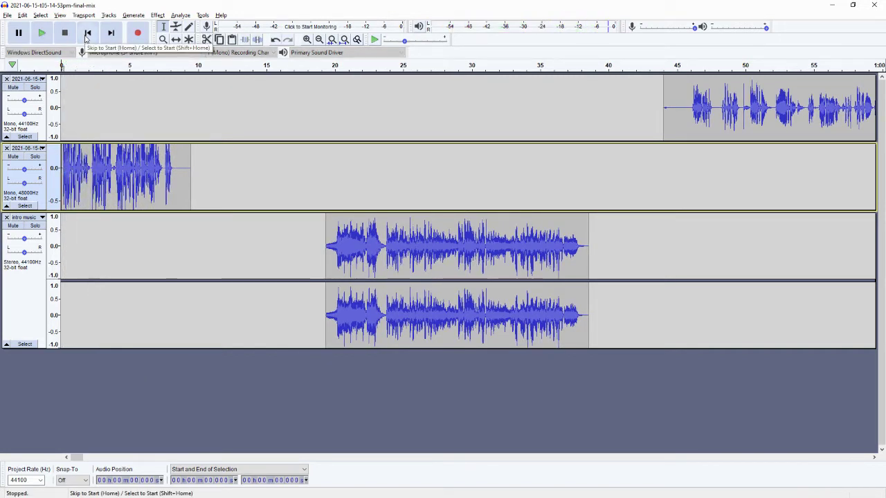
left_click(176, 40)
Drag the intro music clip left to start near 7.5 s and listen to the overlap from about 8 s
left_click_drag(360, 235, 202, 232)
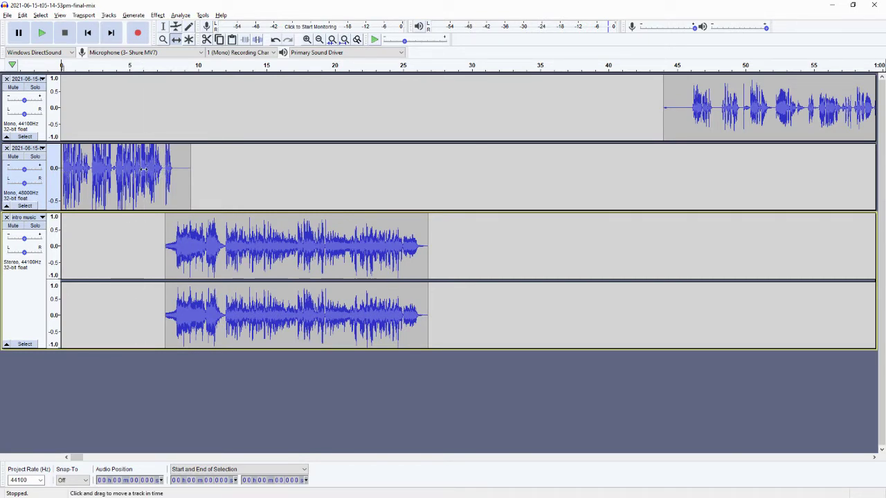
left_click(159, 65)
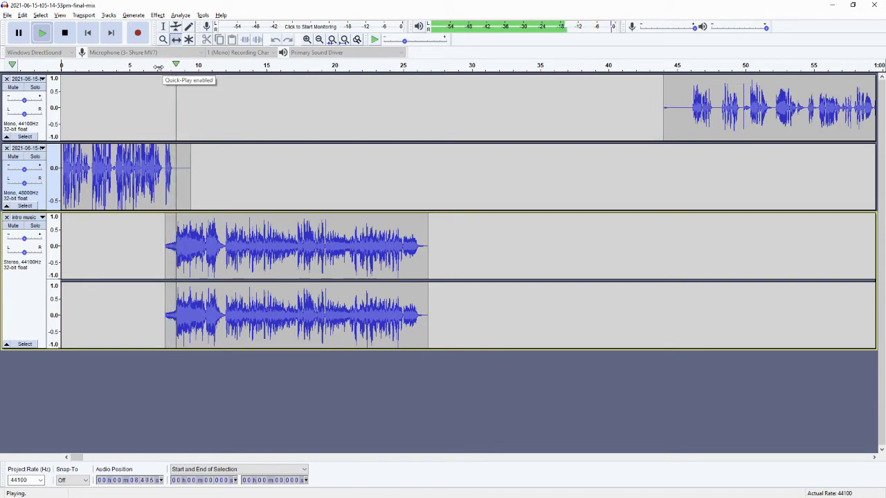
key("space")
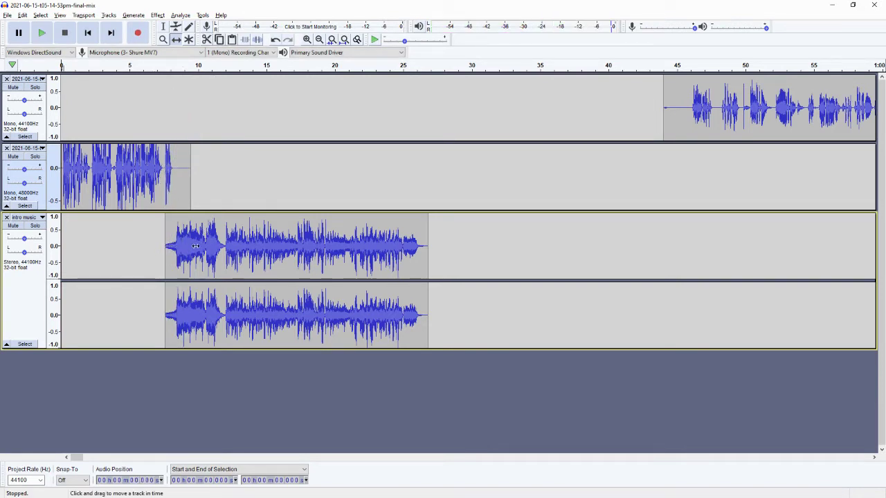
Shift the conversation clip to start near 27 s and listen from about 30 s
left_click_drag(697, 107, 468, 106)
left_click(163, 26)
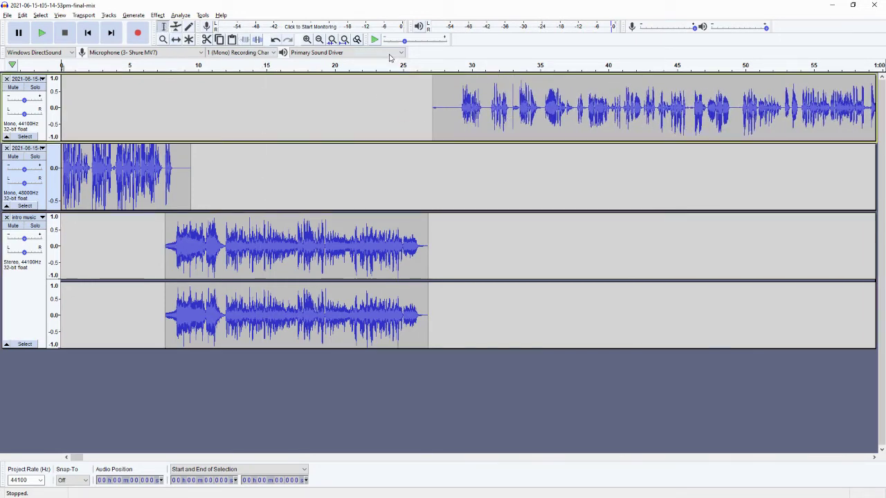
left_click(451, 65)
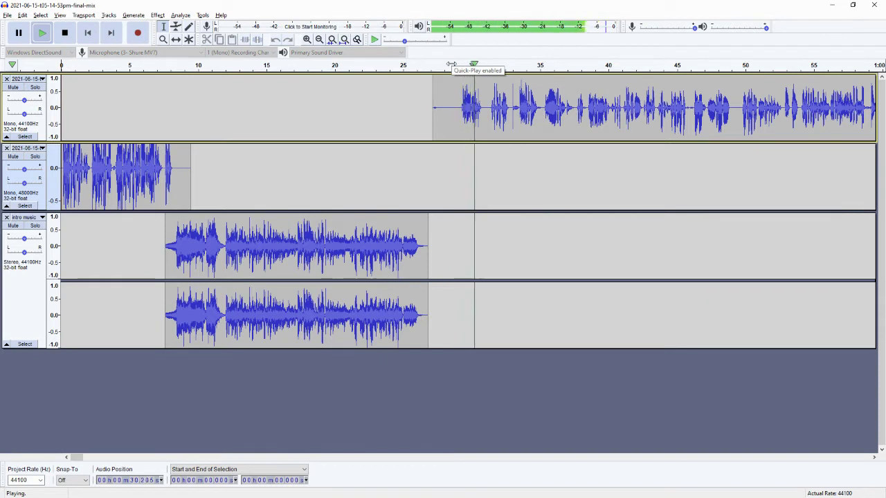
key("space")
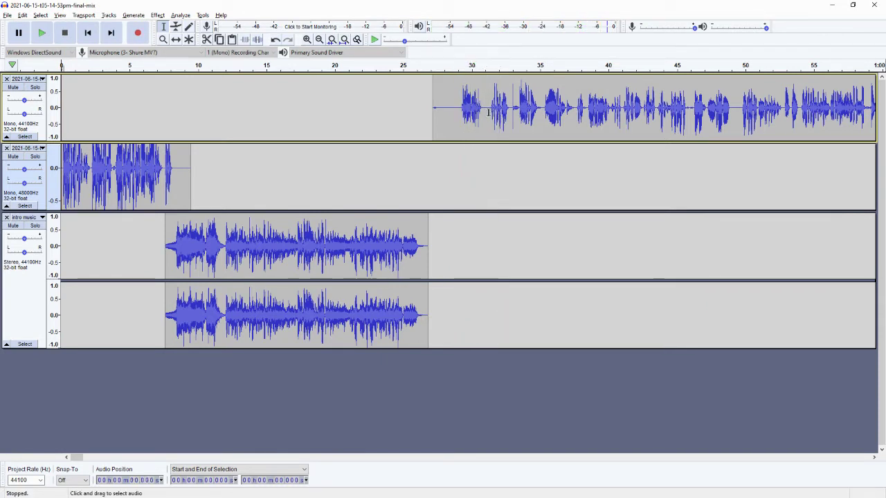
Delete the conversation's first four seconds of lead-in (27.0–31.36 s)
left_click_drag(490, 108, 430, 111)
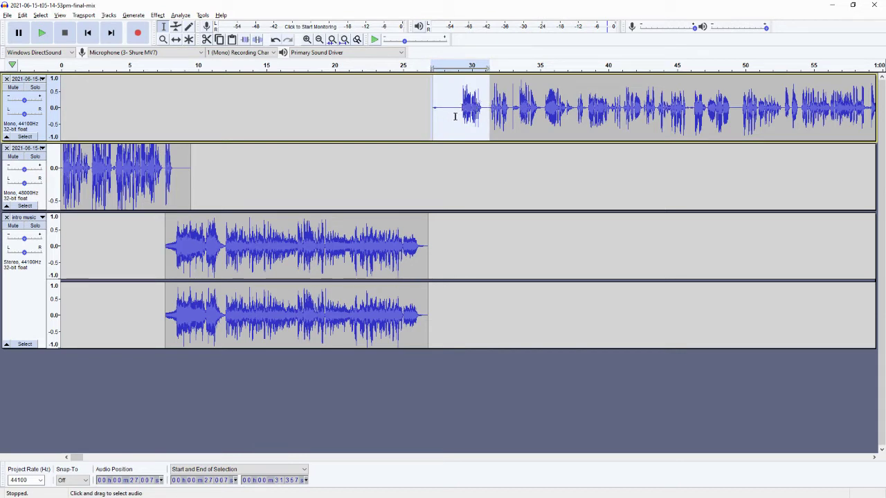
key("Delete")
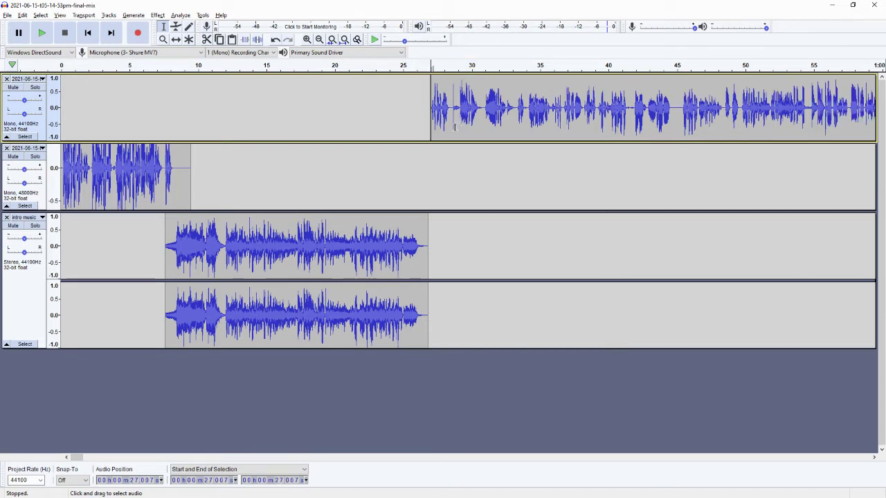
left_click(176, 40)
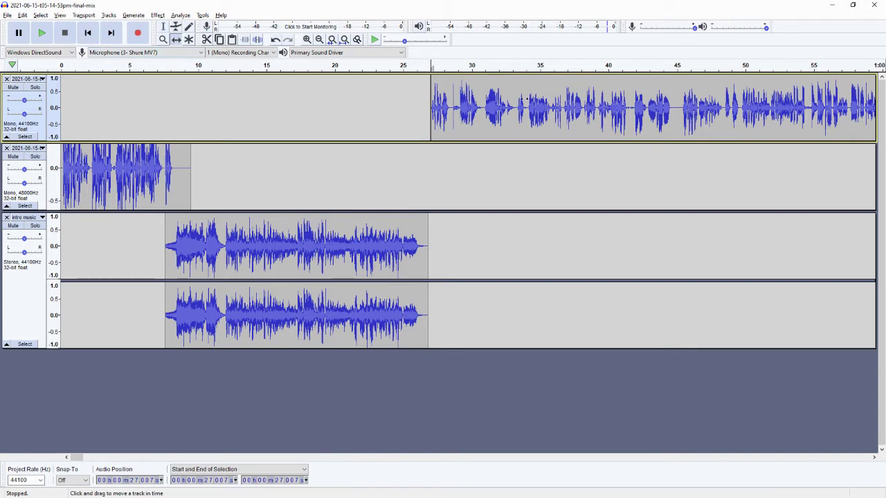
Nudge the conversation clip left to about 26.5 s, replaying the music-to-voice transition
mouse_move(520, 99)
left_mouse_down()
mouse_move(503, 99)
mouse_move(514, 99)
left_mouse_up()
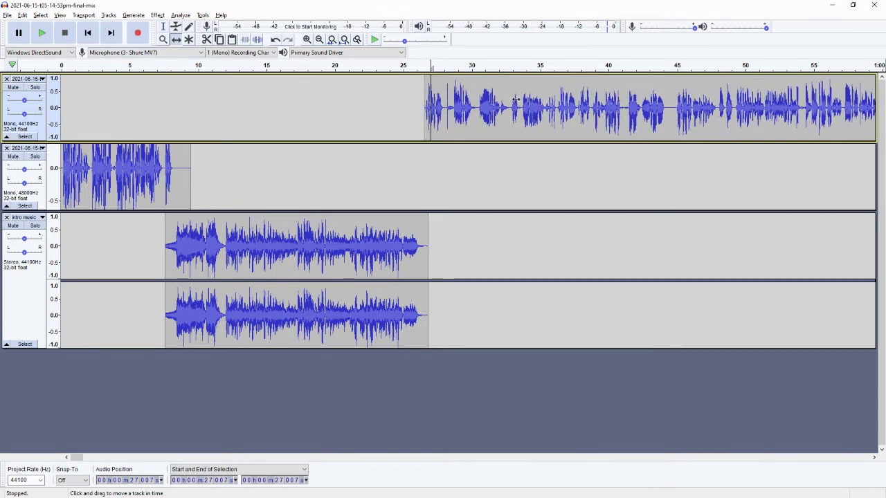
left_click(398, 72)
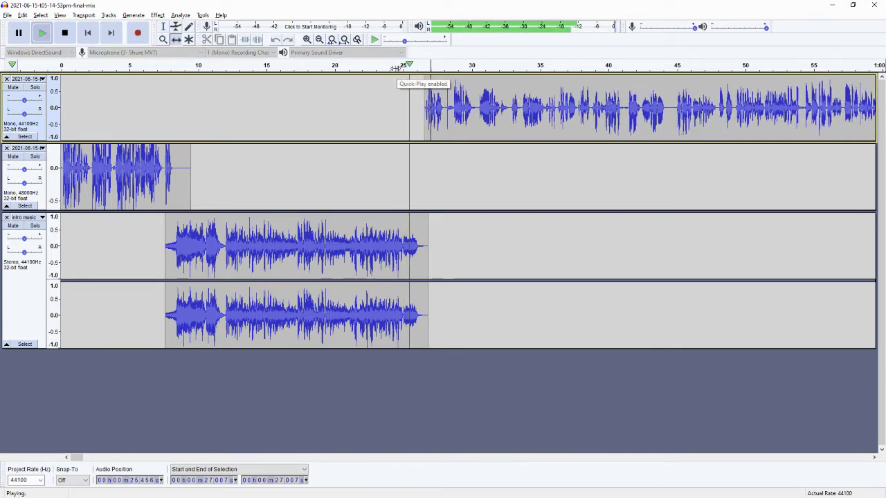
key("space")
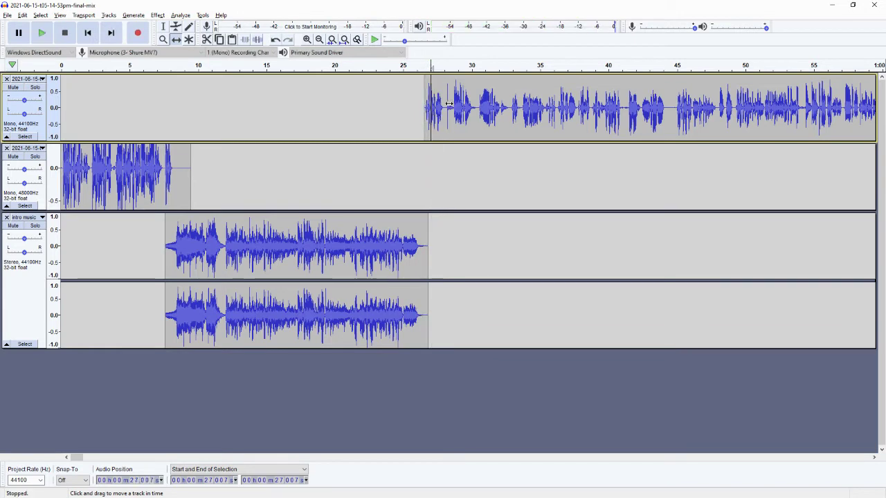
left_click_drag(474, 104, 471, 104)
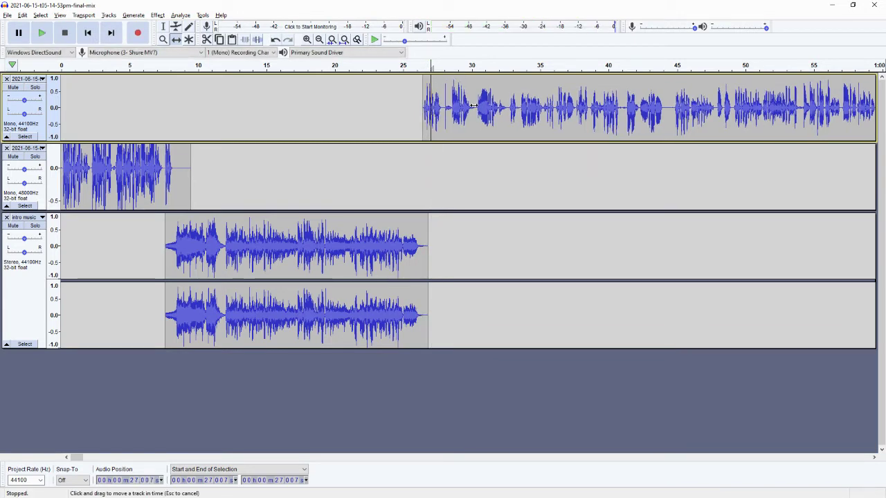
left_click(392, 66)
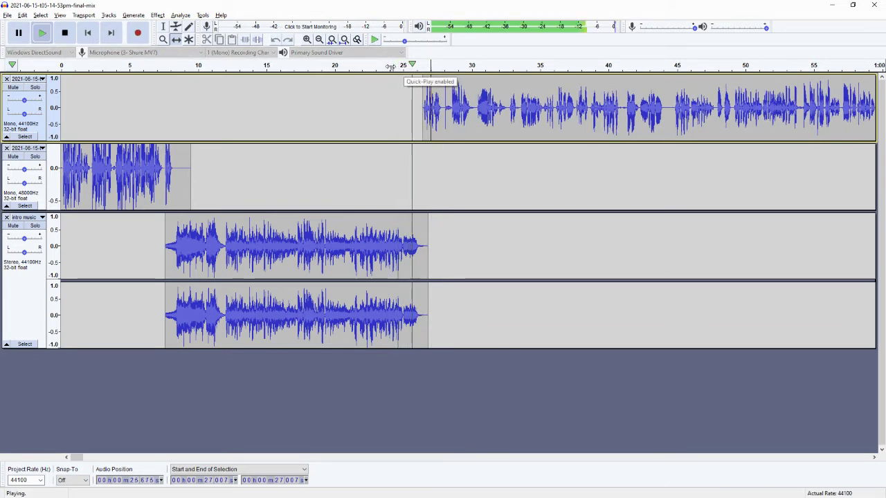
key("space")
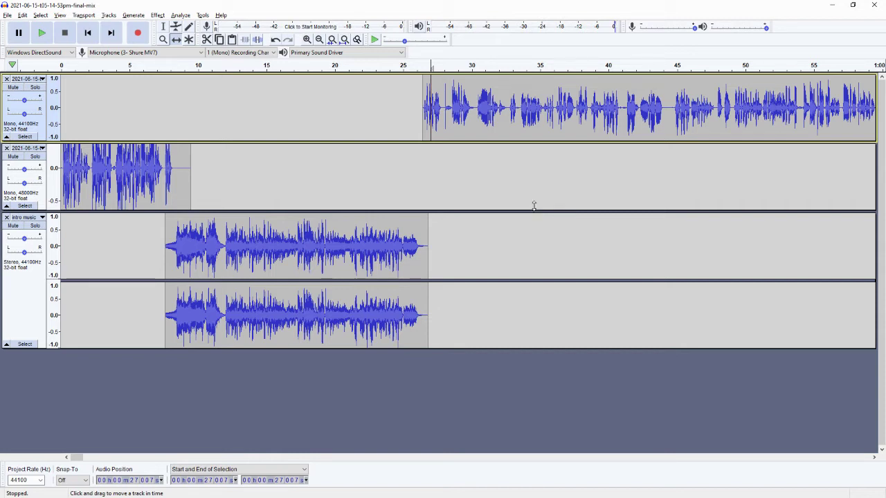
left_click_drag(71, 457, 243, 458)
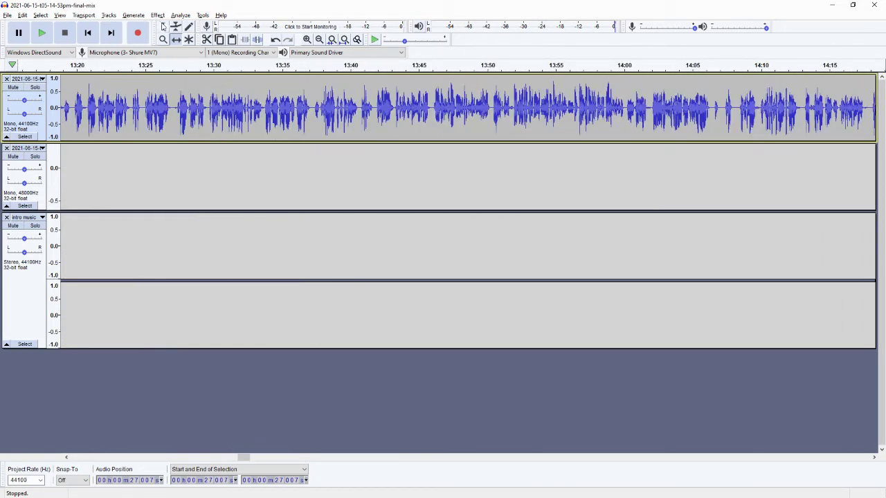
left_click(163, 26)
left_click_drag(310, 106, 615, 105)
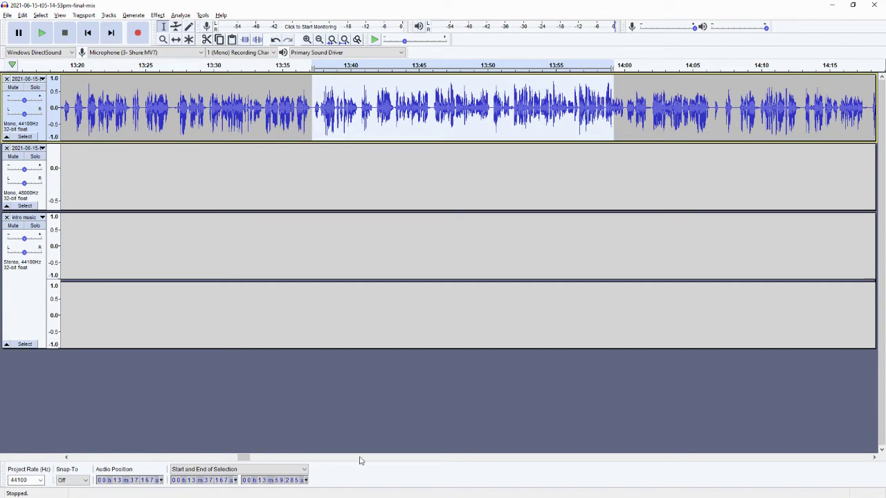
left_click_drag(245, 457, 76, 446)
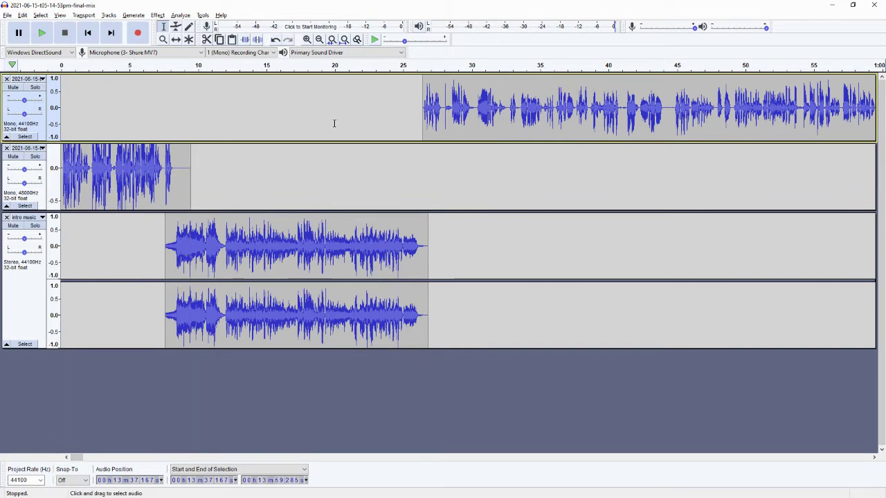
In Save Project As, create a new folder '100 - hundreth episode' inside produced audio
left_click(7, 14)
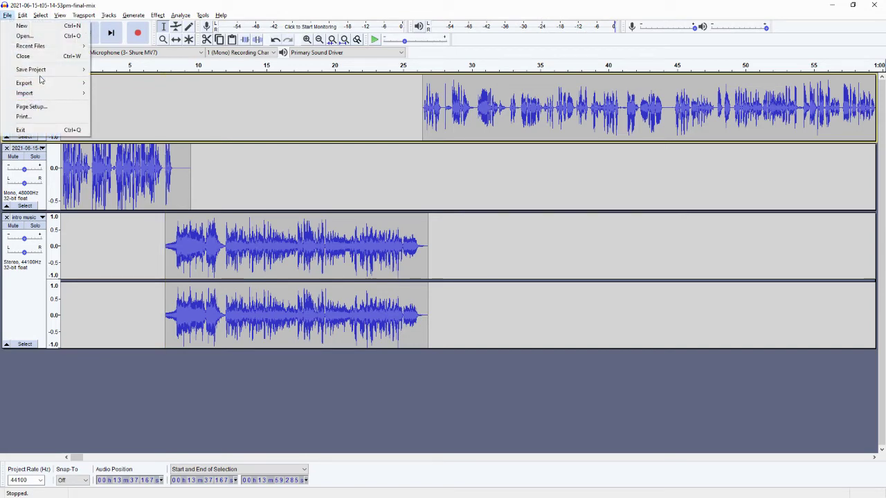
mouse_move(35, 70)
left_click(135, 68)
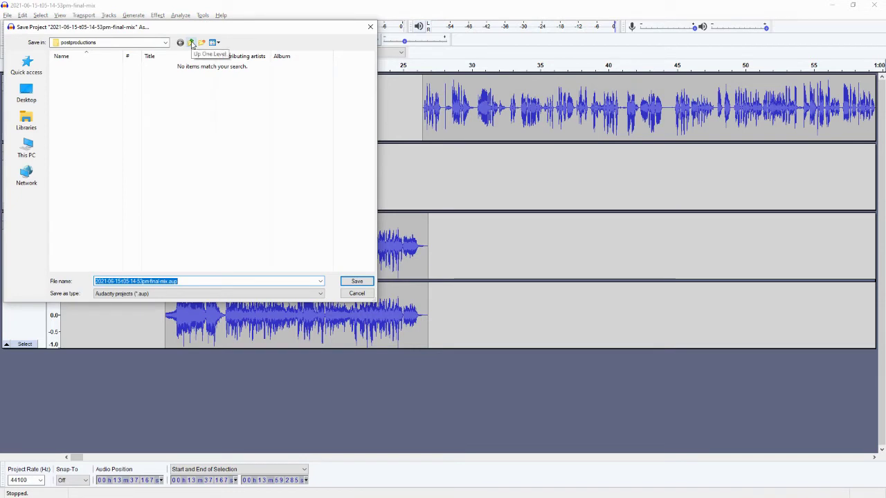
left_click(191, 42)
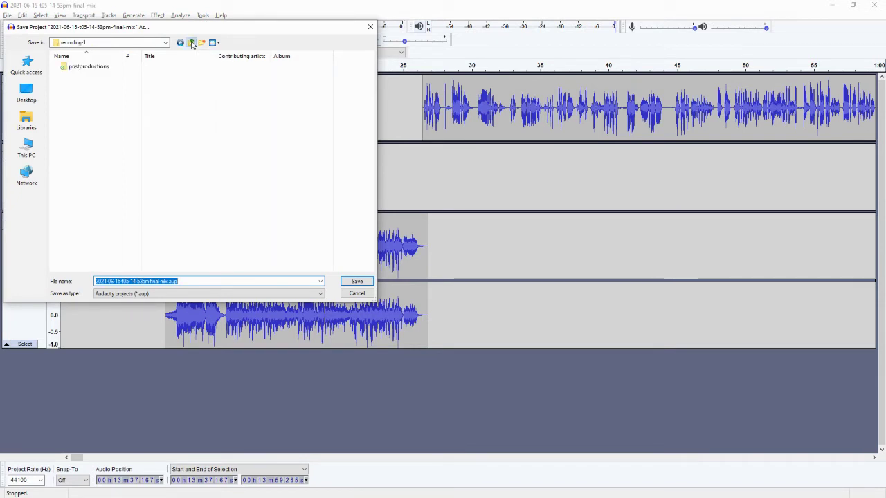
left_click(191, 43)
left_click(191, 43)
left_click(191, 43)
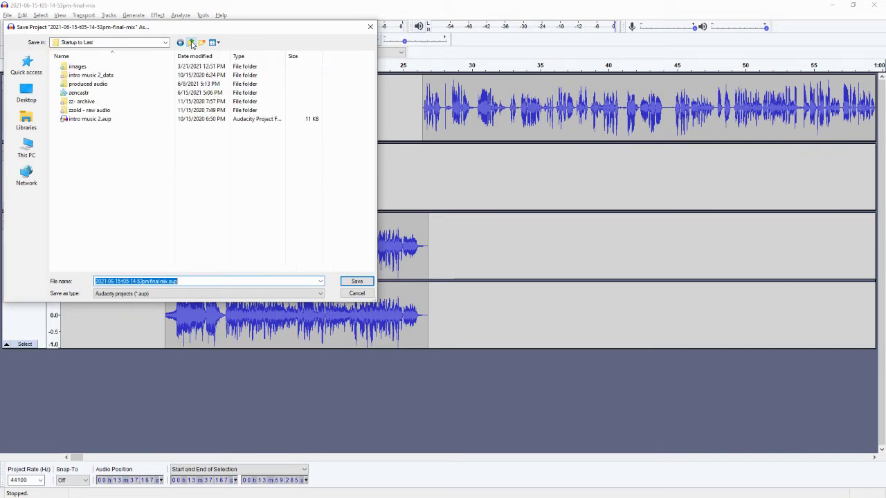
double_click(77, 86)
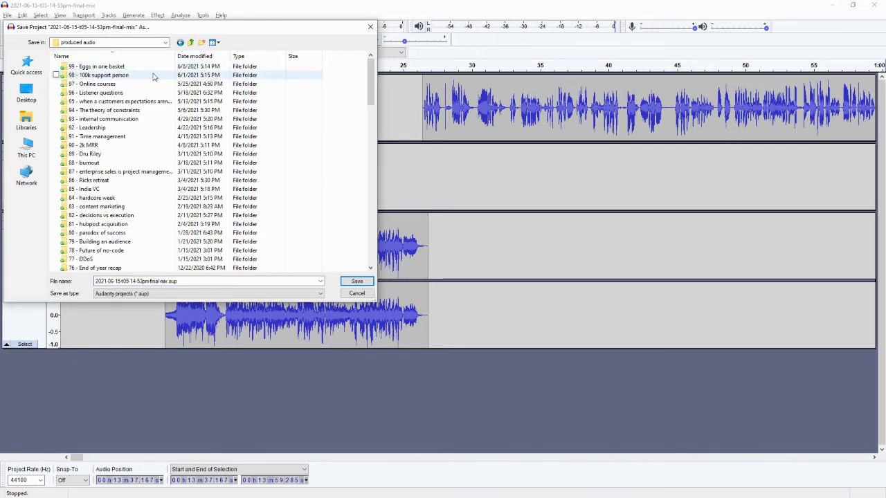
left_click(201, 43)
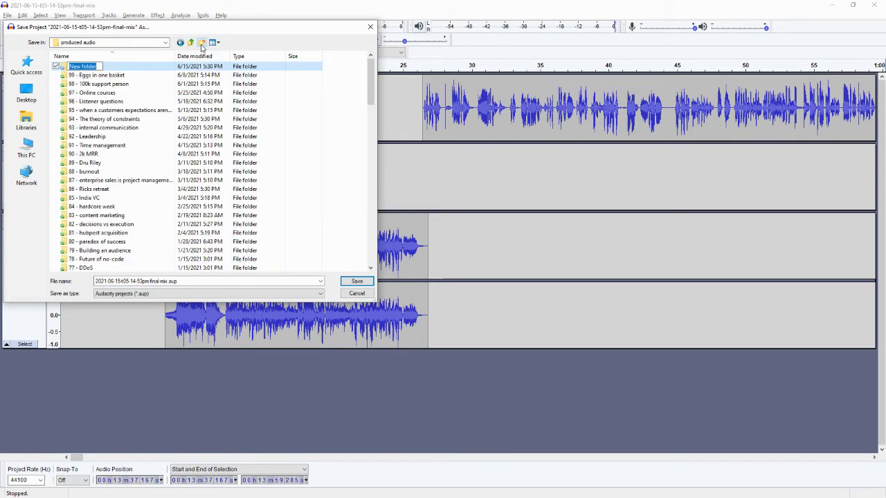
type("100 - hundreth")
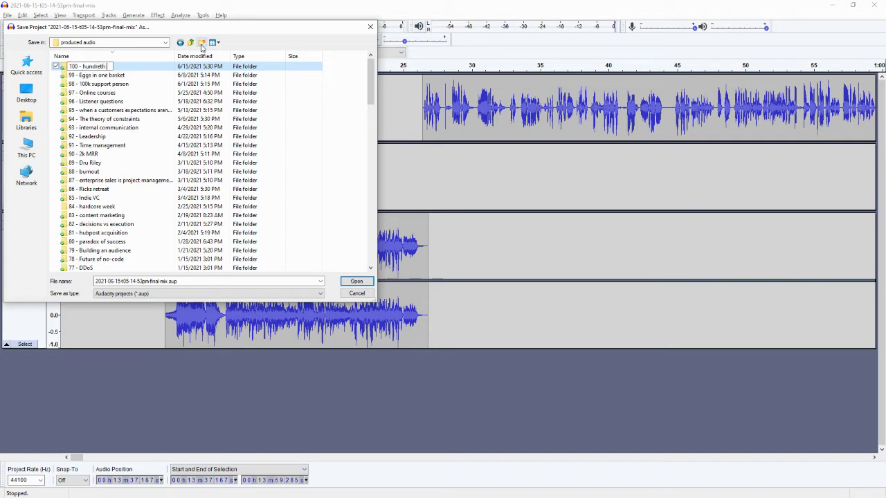
type(" episode")
key("Return")
Save the project as 100 inside the '100 - hundreth episode' folder
double_click(93, 67)
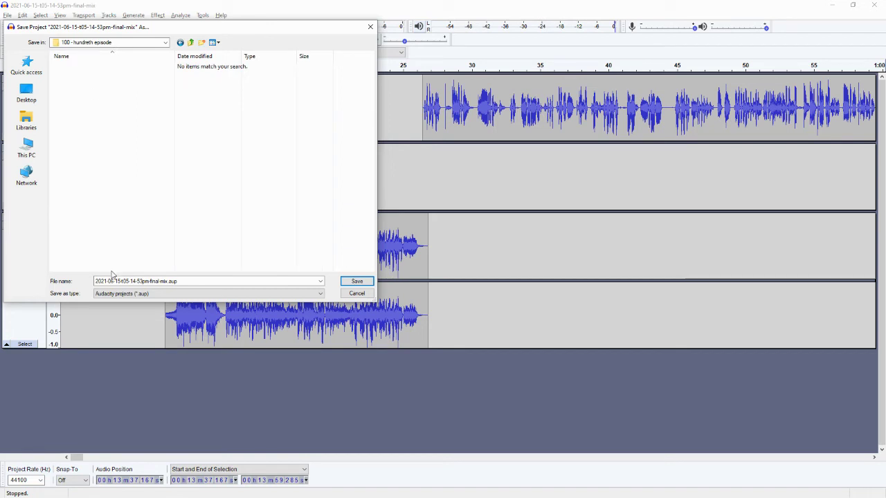
double_click(142, 281)
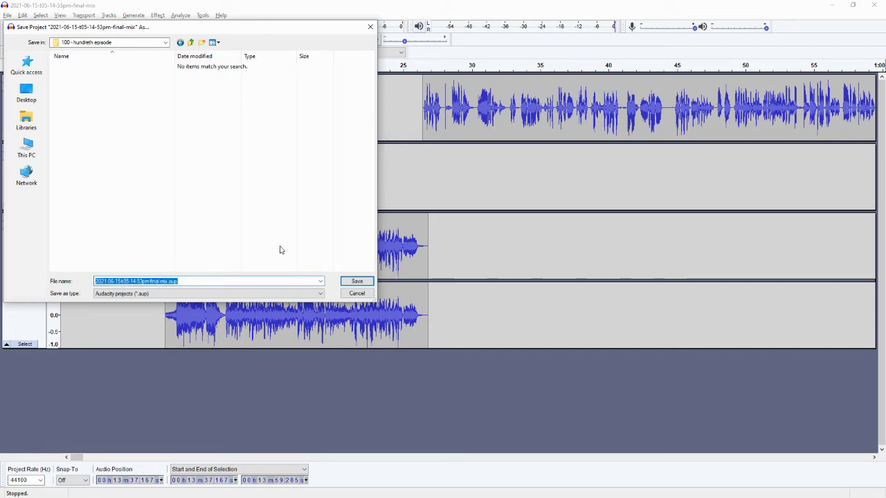
type("100")
key("Return")
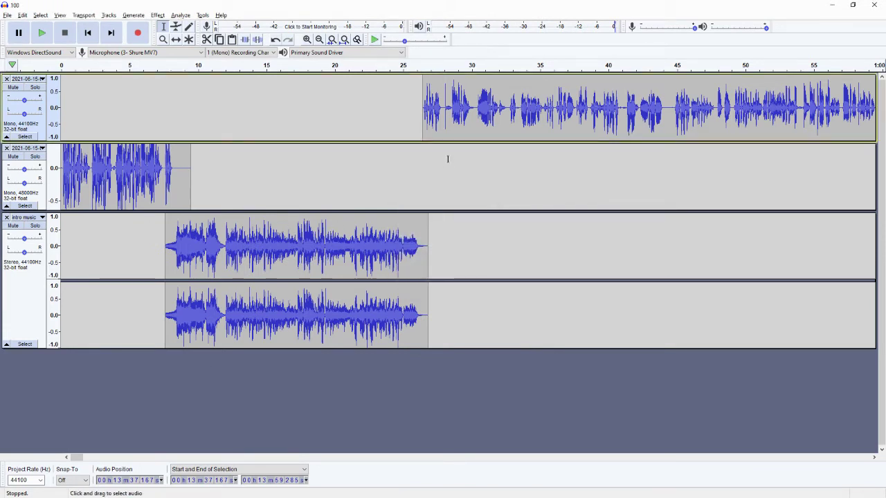
Export the mix as 100.mp3 into '100 - hundreth episode', accepting the metadata tags
left_click(7, 15)
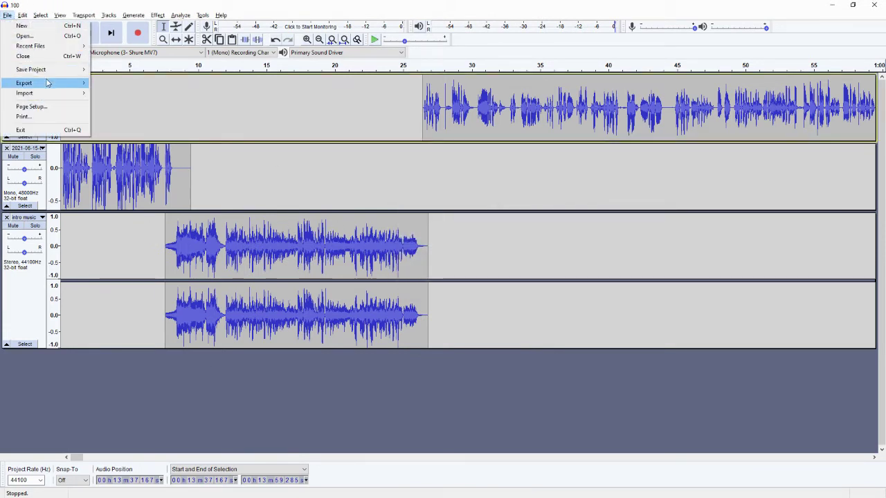
mouse_move(41, 83)
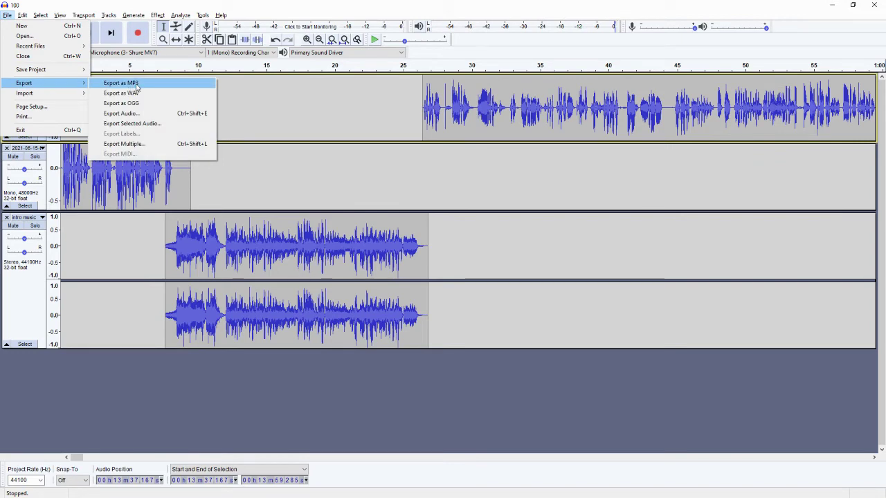
left_click(136, 85)
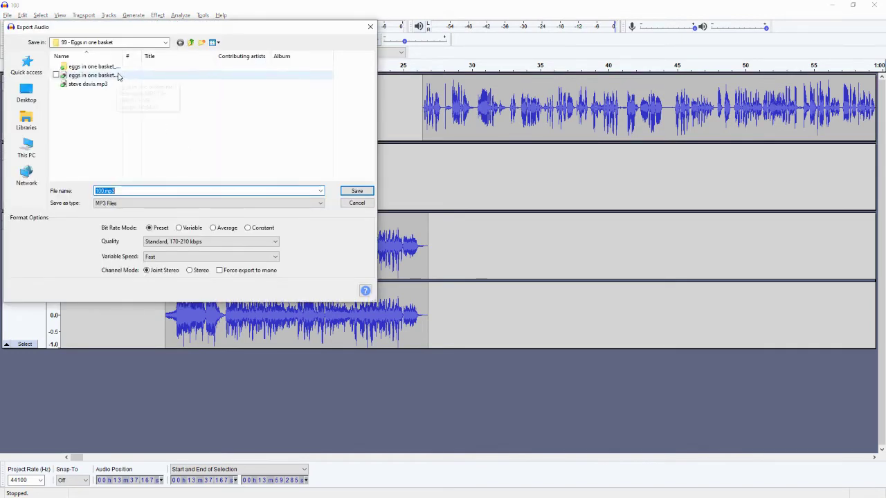
left_click(191, 43)
double_click(88, 75)
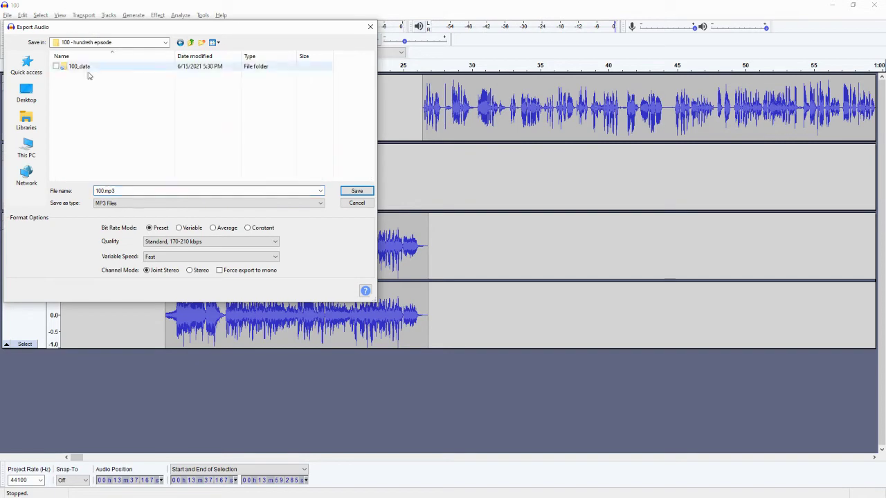
left_click(356, 192)
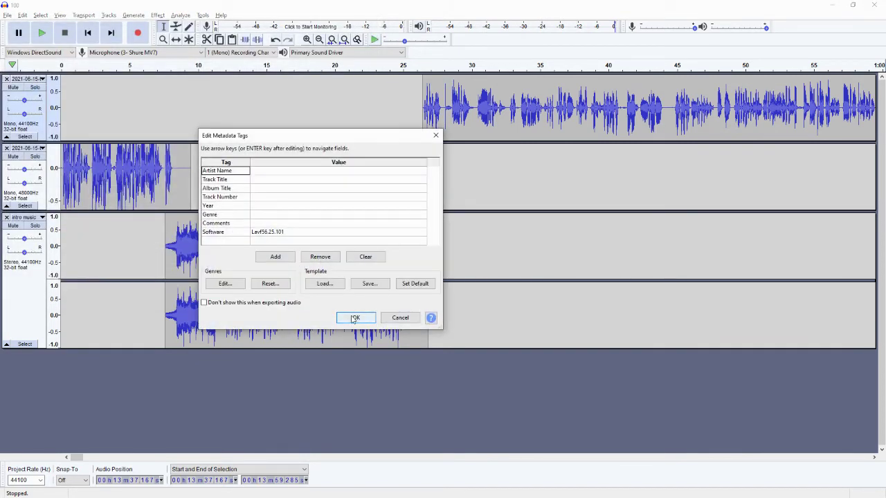
left_click(354, 319)
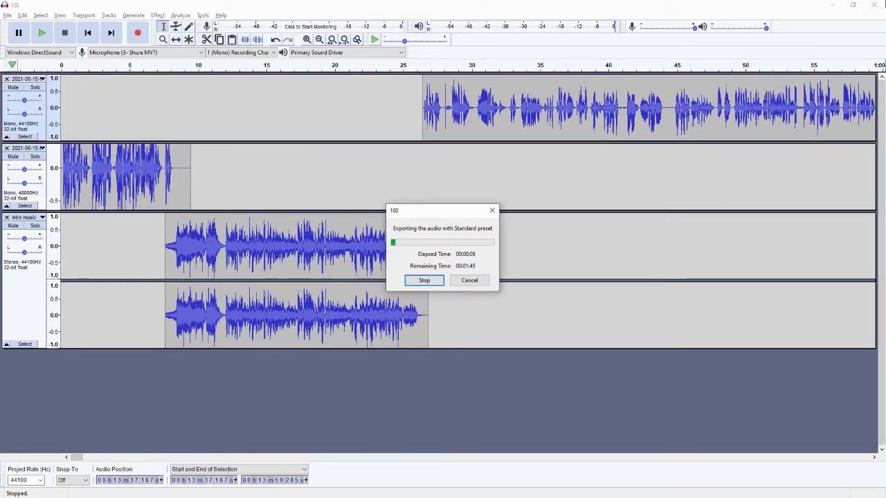
Snap the Transistor browser window side by side with the Notion show notes
key("alt+Tab")
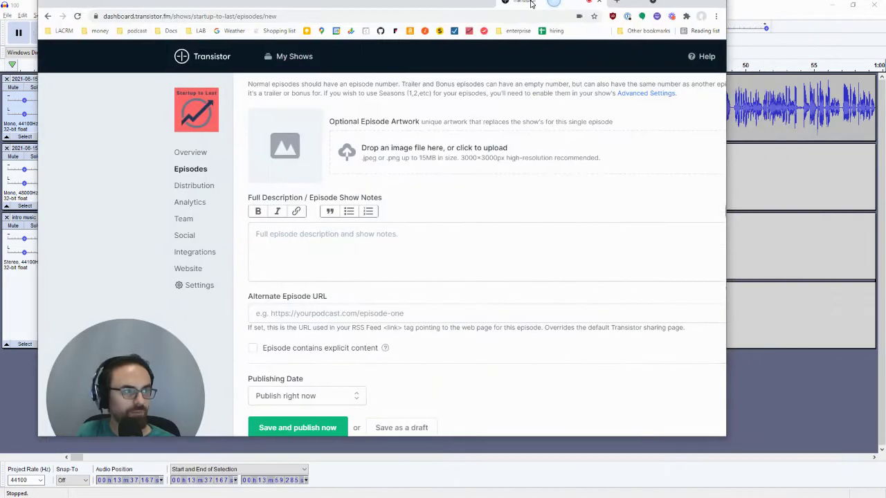
key("alt+Tab")
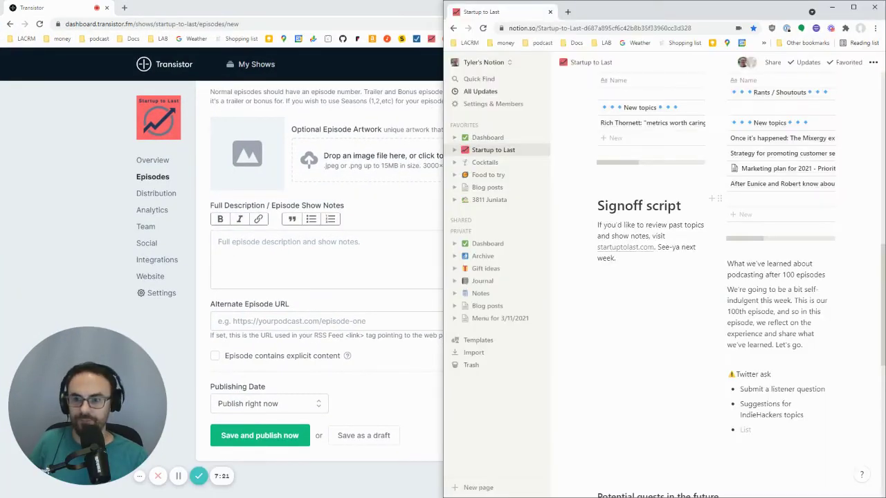
double_click(244, 13)
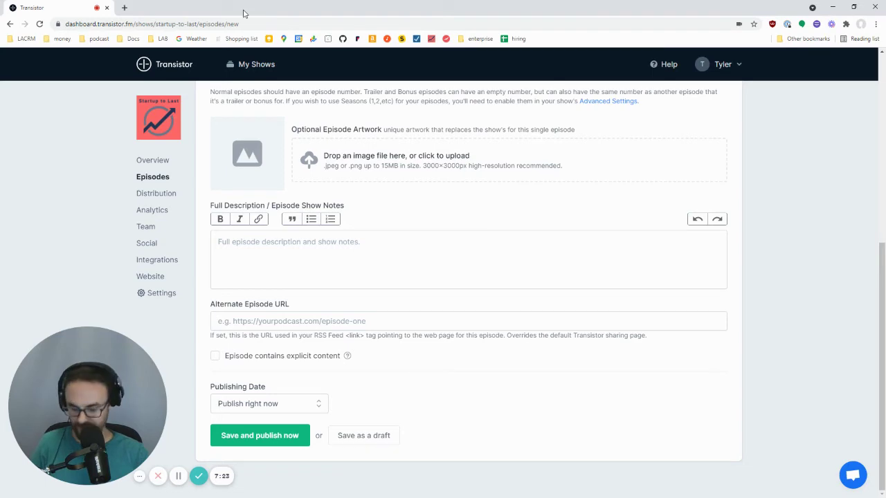
key("super+Left")
scroll(83, 138, "up", 5)
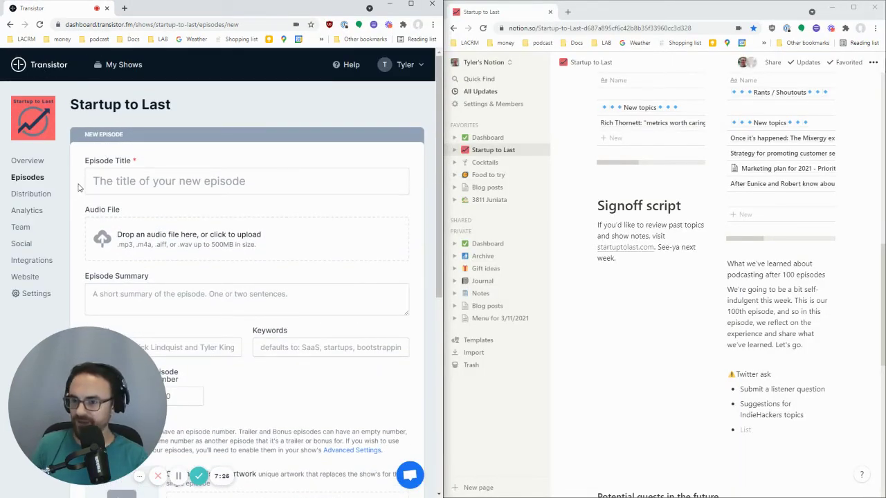
scroll(111, 167, "down", 2)
scroll(110, 166, "up", 1)
Copy the Notion episode headline into Transistor's Episode Title field
left_click(112, 136)
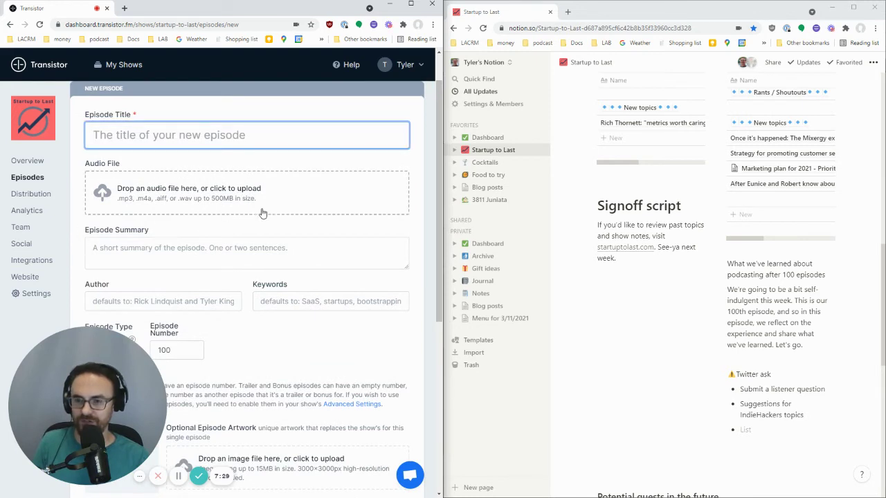
scroll(280, 215, "up", 1)
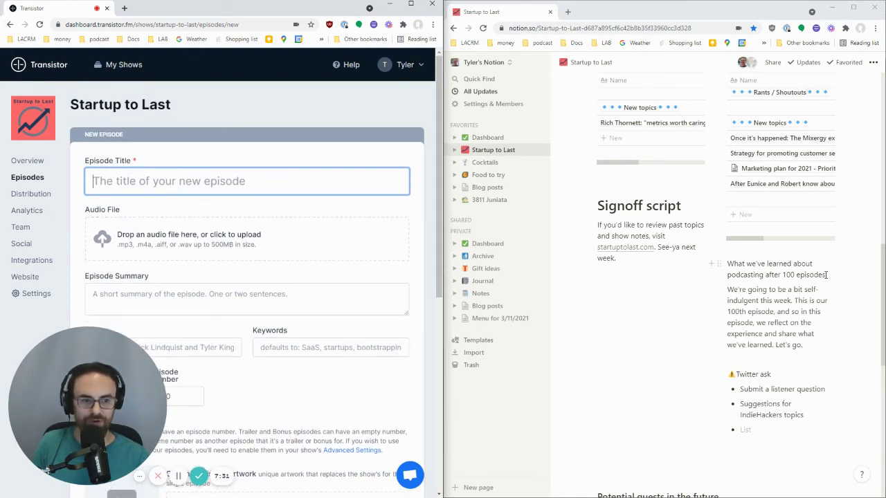
left_click_drag(826, 275, 727, 264)
key("ctrl+c")
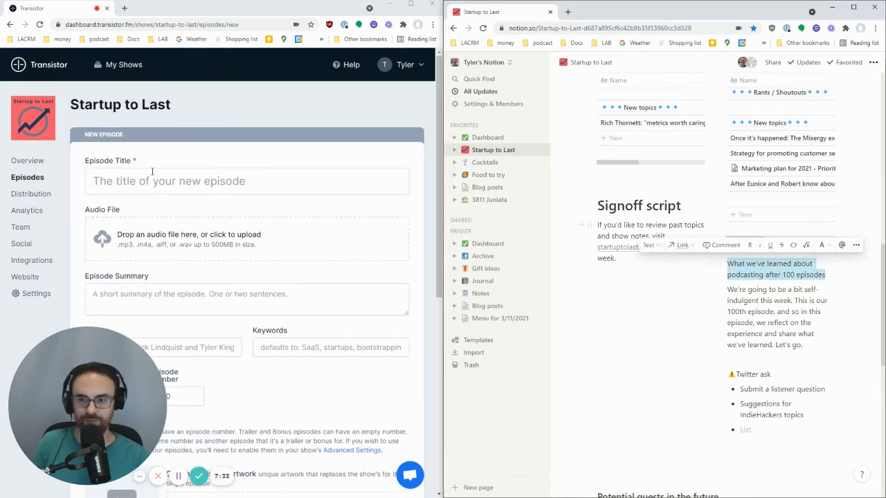
left_click(97, 182)
key("ctrl+v")
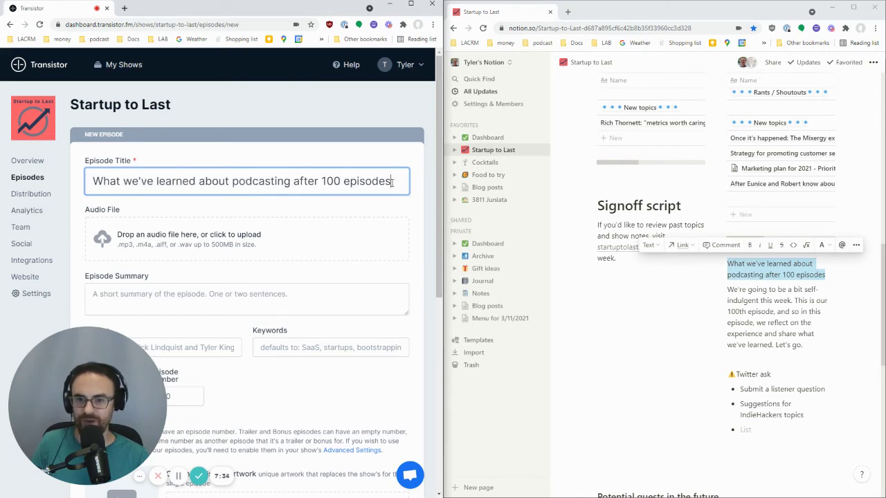
Paste the Notion intro paragraph into the Episode Summary field
left_click_drag(728, 289, 775, 345)
key("ctrl+c")
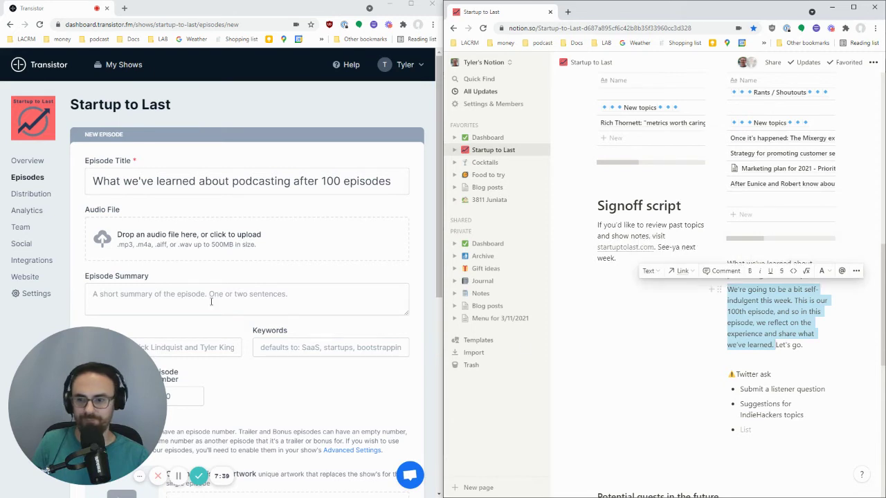
left_click(128, 298)
key("ctrl+v")
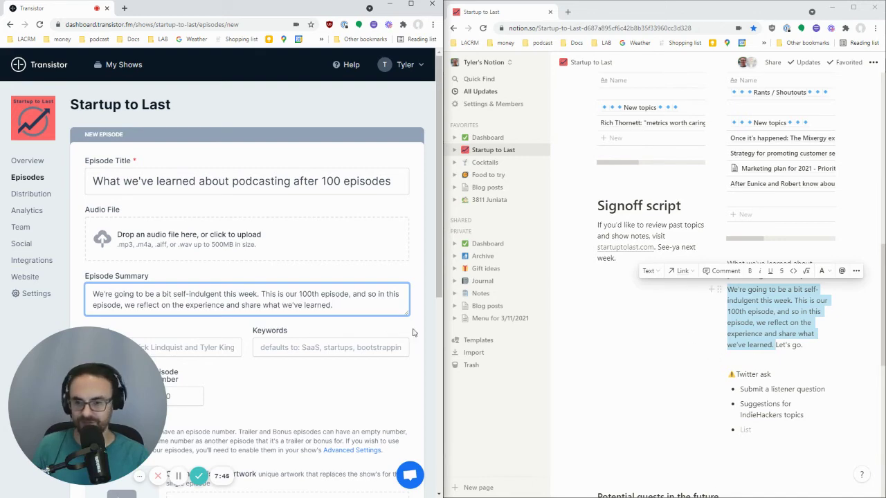
scroll(412, 333, "down", 3)
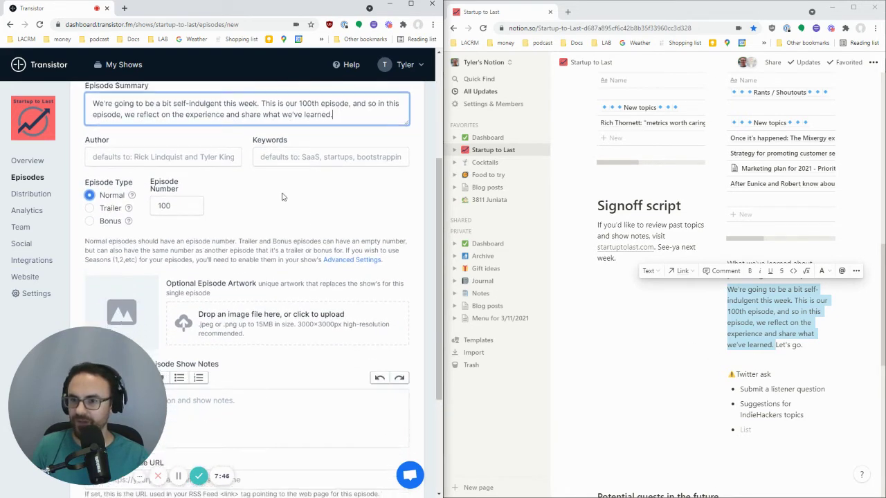
scroll(282, 198, "down", 1)
scroll(282, 197, "down", 1)
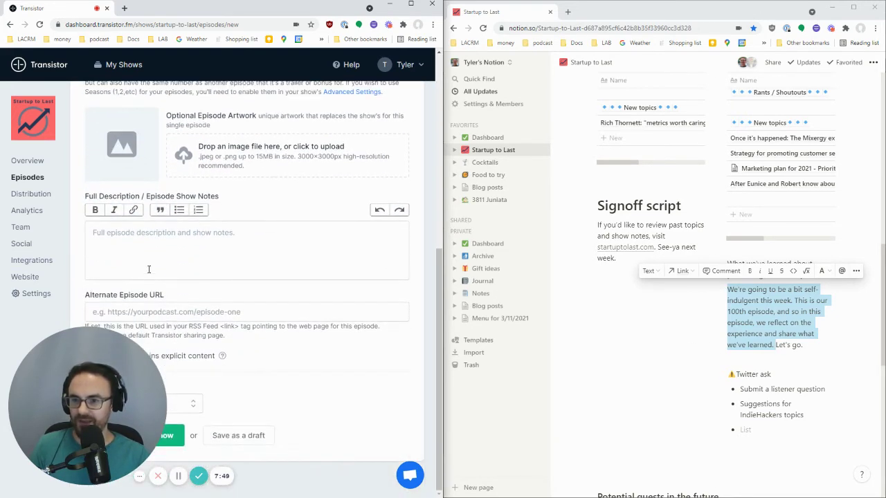
Open the Discussion topics notes in Notion and start a bulleted list in Full Description
left_click(138, 264)
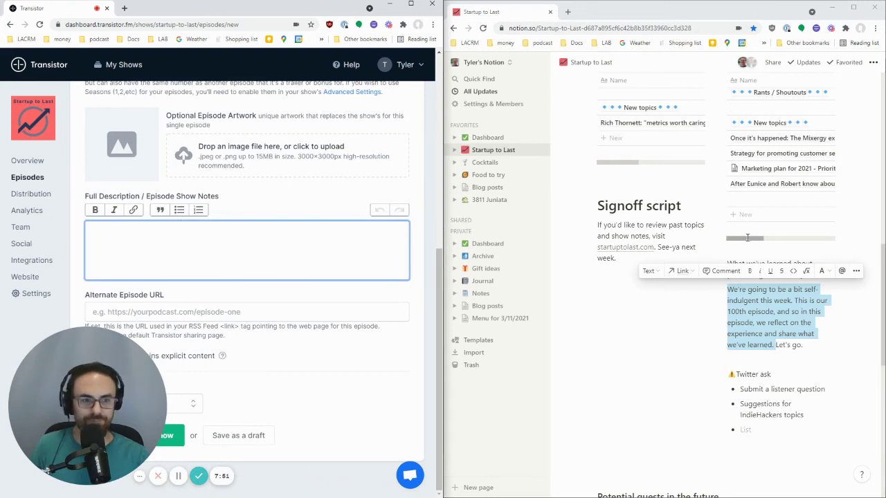
scroll(805, 202, "up", 4)
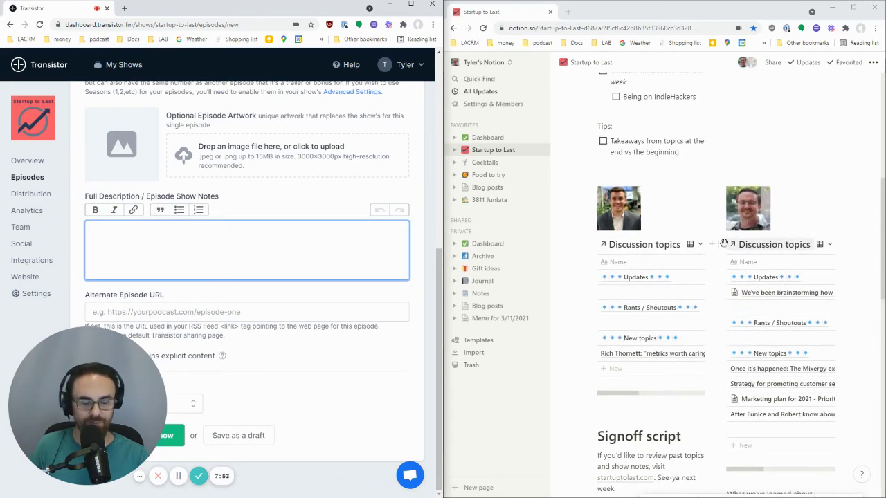
left_click(754, 250)
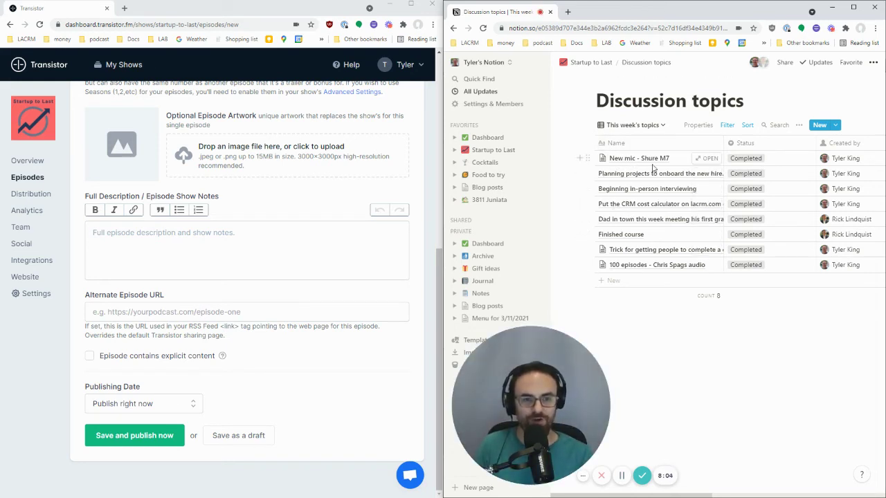
left_click(149, 234)
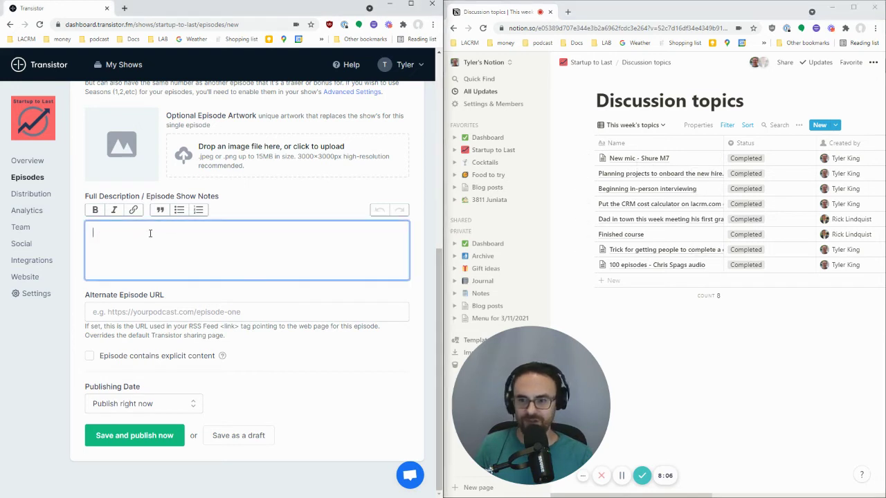
left_click(180, 209)
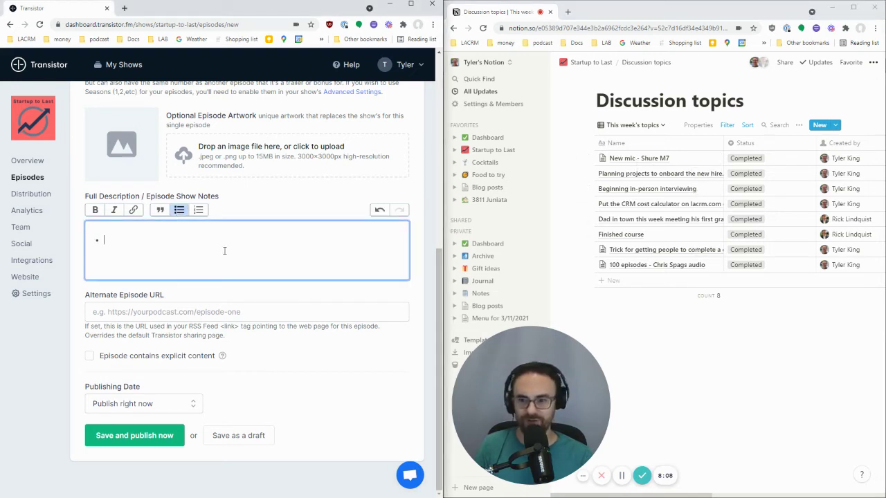
Add bullets about a host's new mic, the dev-hire interviews, and the LACRM content mini-site
type("Ty")
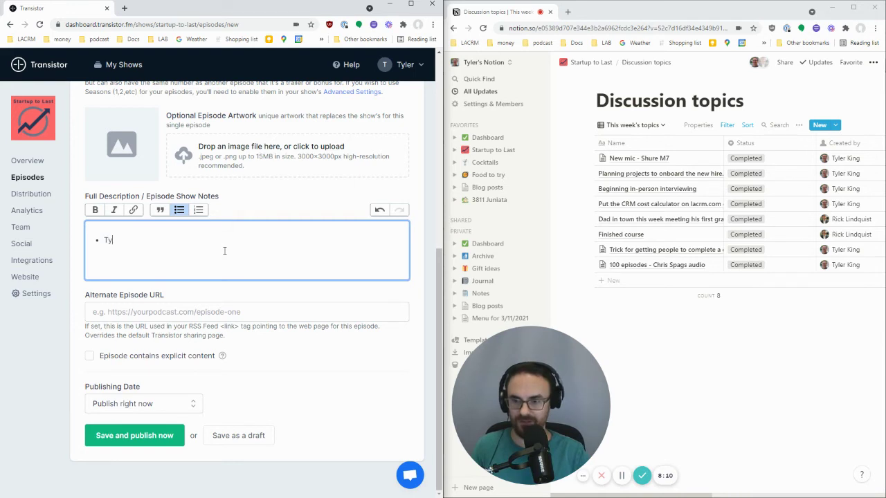
type("ler has a new mic.")
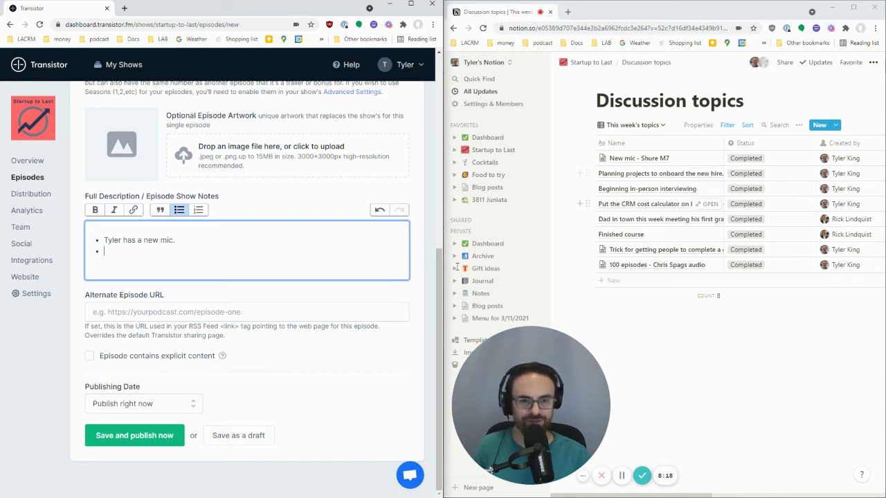
type("Tyler is")
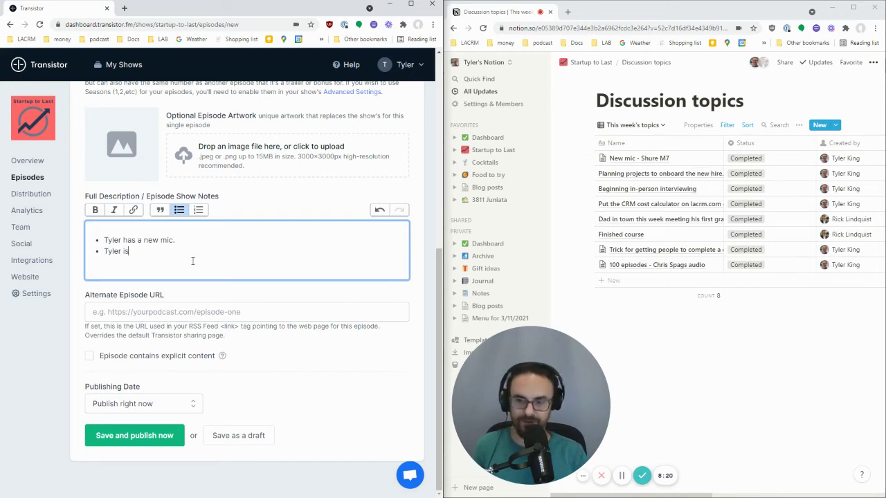
type(" in the middle o")
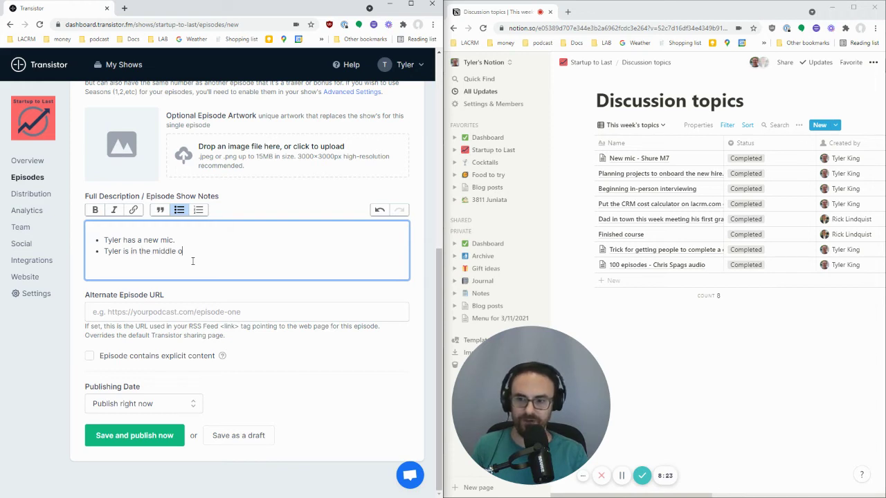
type("f the final roun")
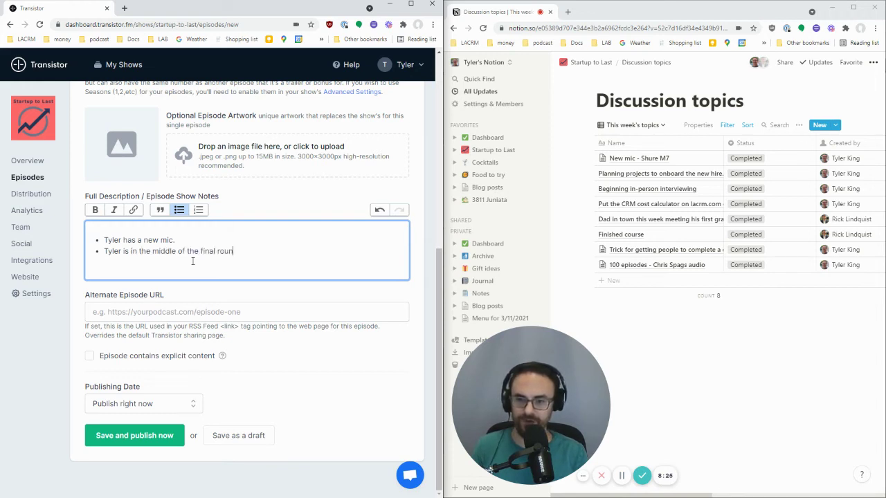
type("d of interviews for hi")
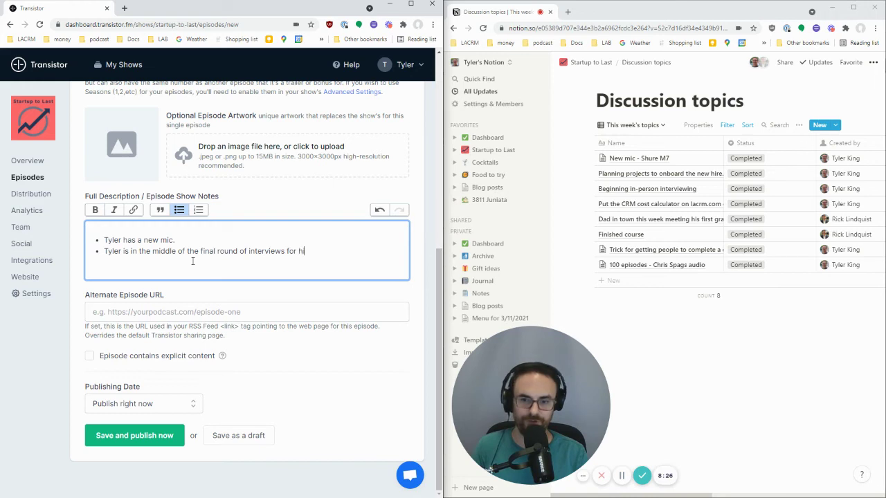
type("s new dev hire, and he's")
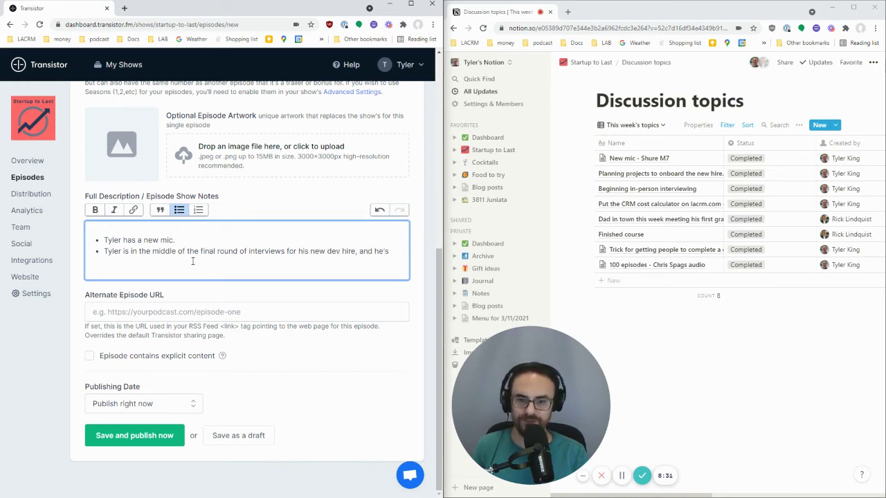
type(" starting to plan")
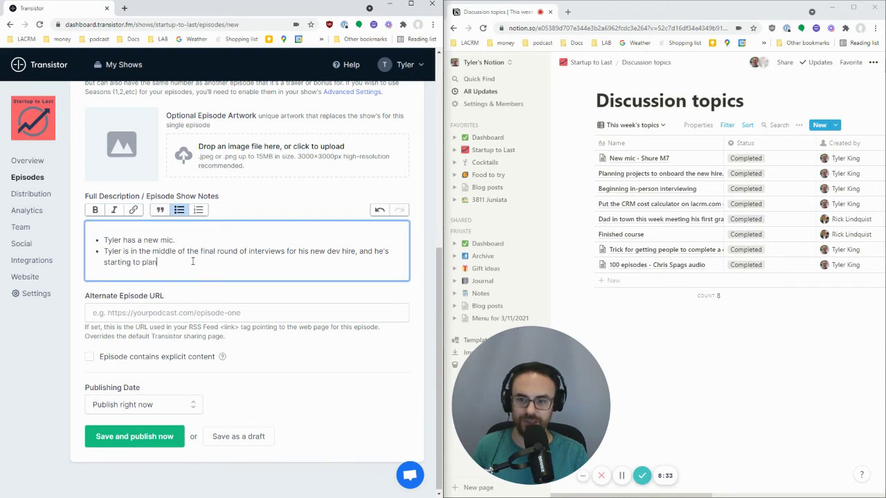
type(" onboarding.")
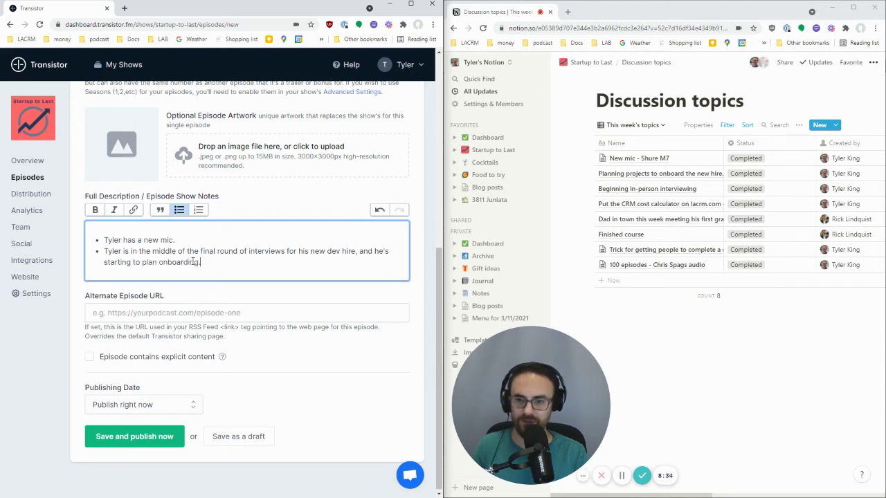
key("Return")
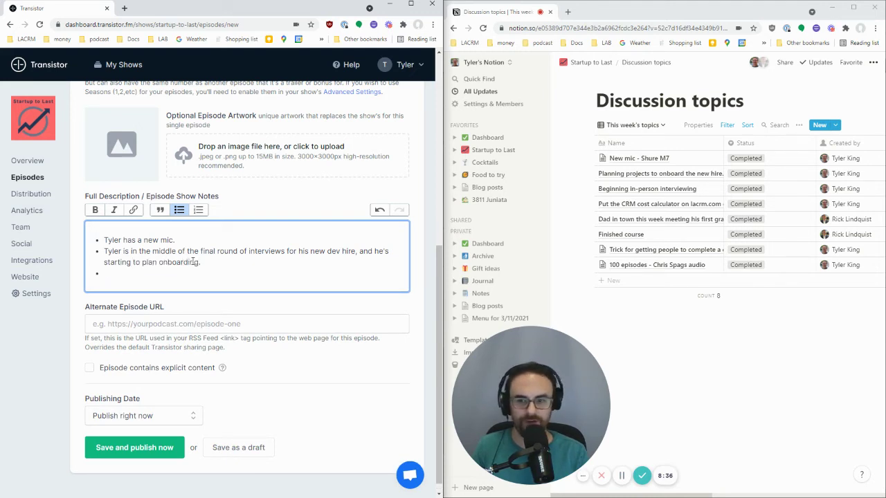
type("We discuss")
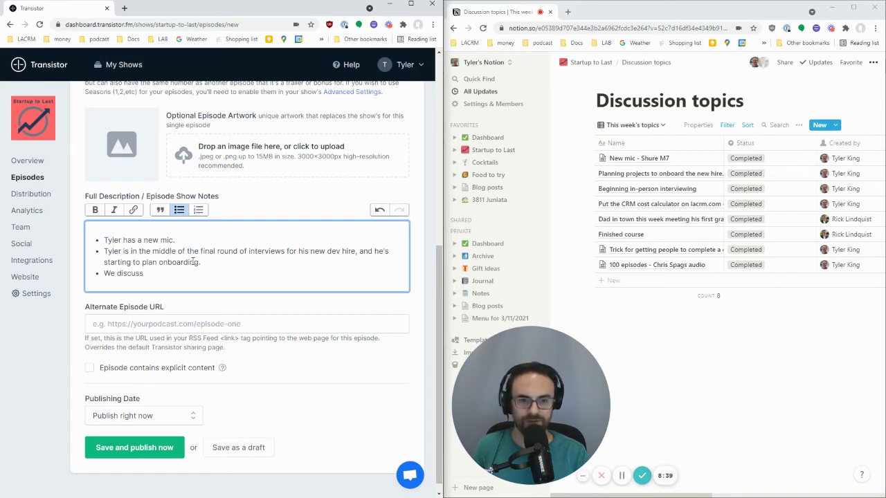
type(" whether to put ")
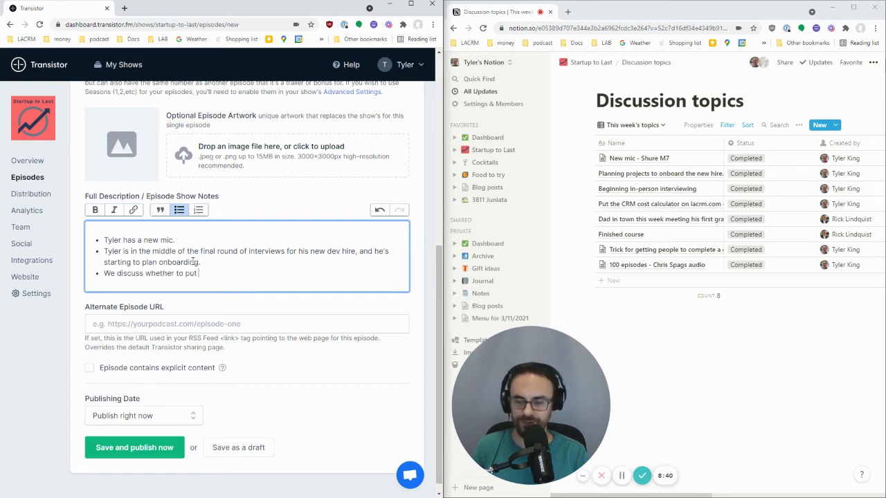
type("a new LACRM ")
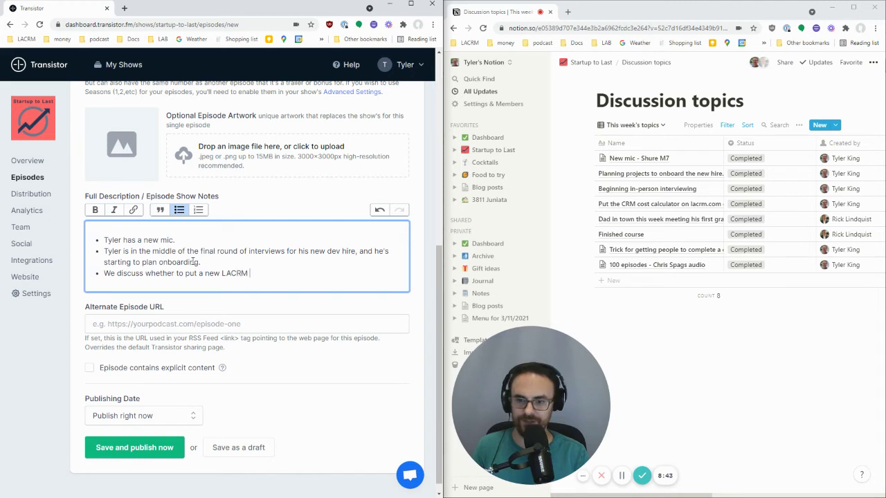
type("content project on ")
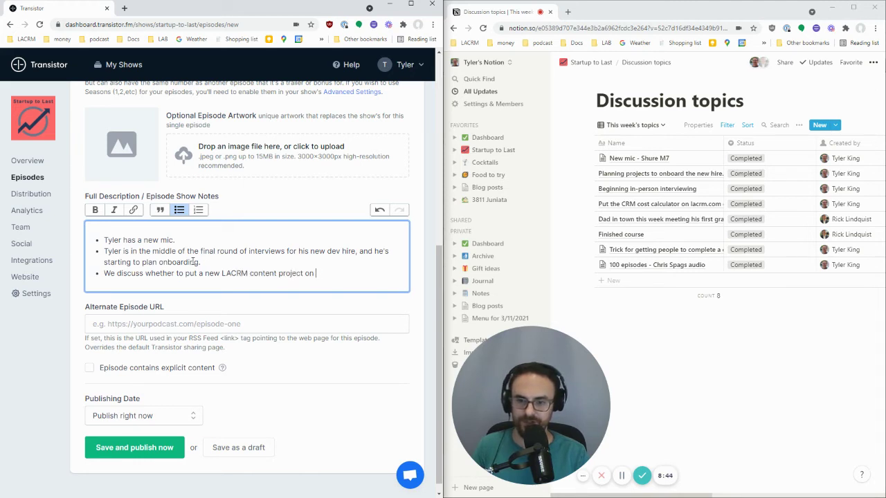
type("the main lessannoyingcrm.com dom")
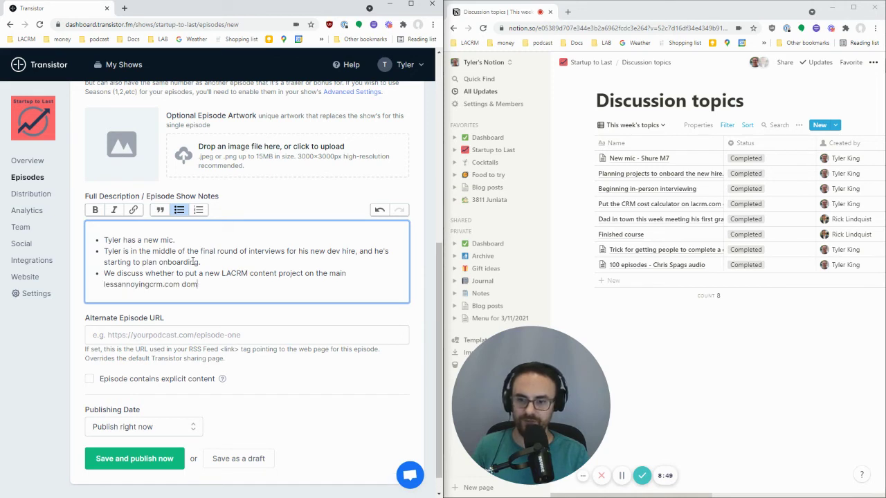
type("ain, or a separate mini-site.")
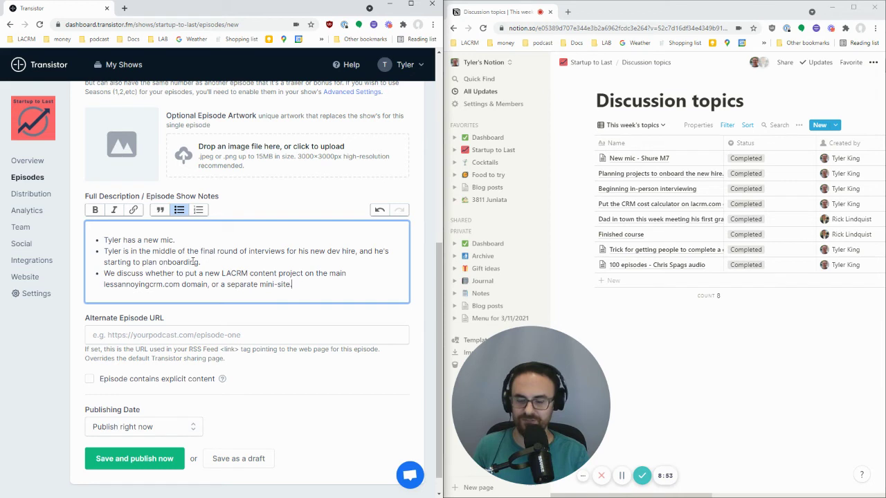
key("Return")
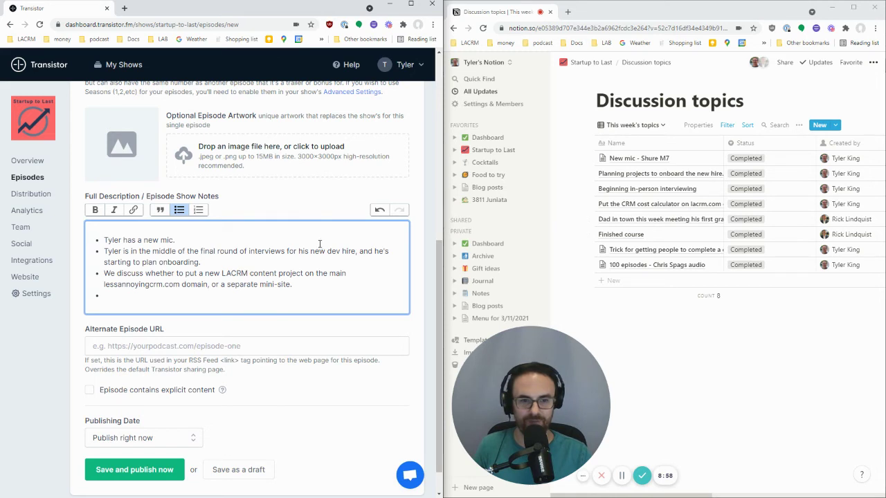
Add bullets about finishing the javascript course and taking time off while family visits
type("Ri")
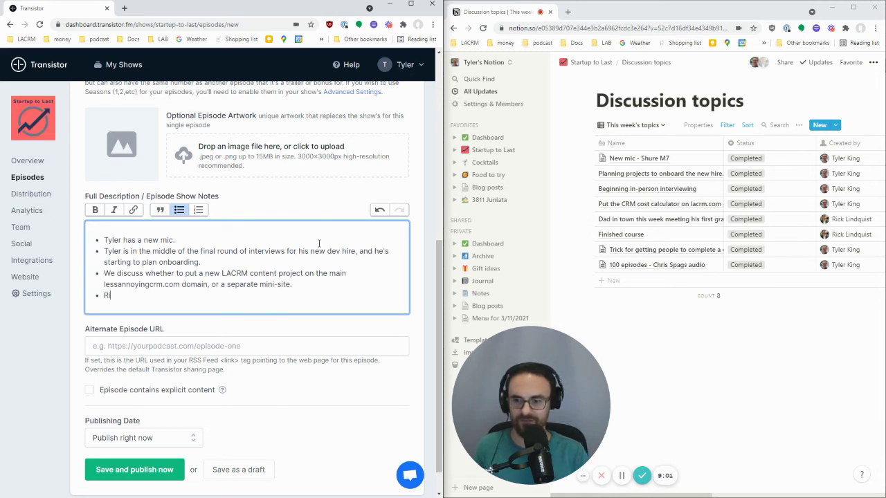
type("ck finished")
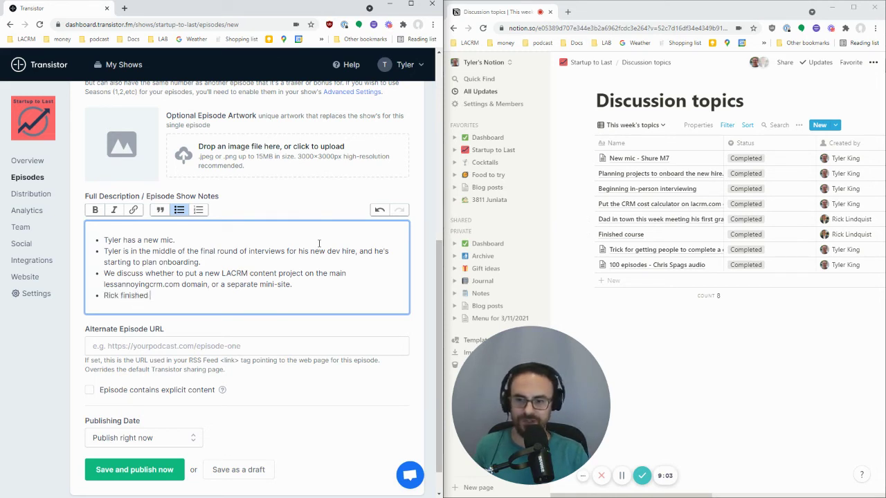
type(" taking his javas")
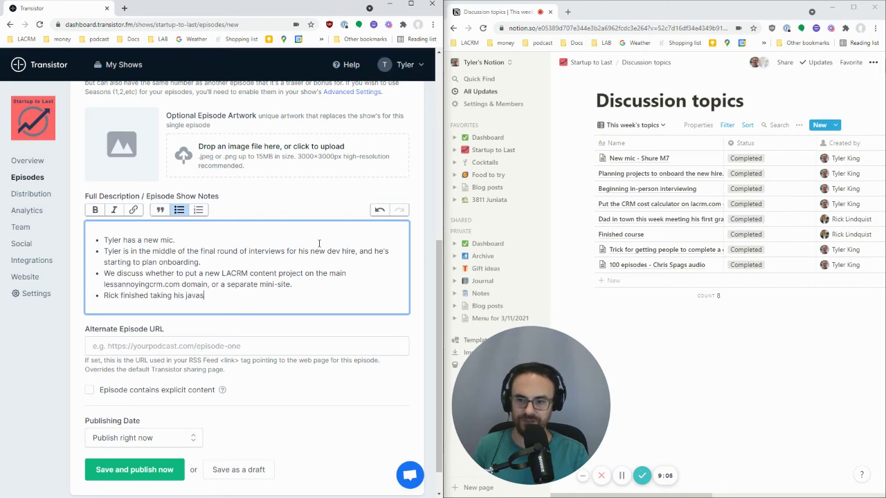
type("cript course.")
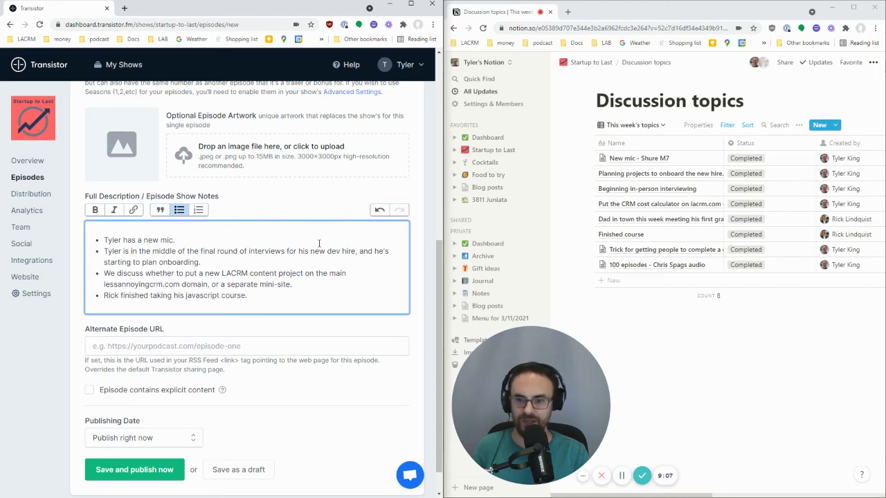
key("Return")
type("Rick's dad is ")
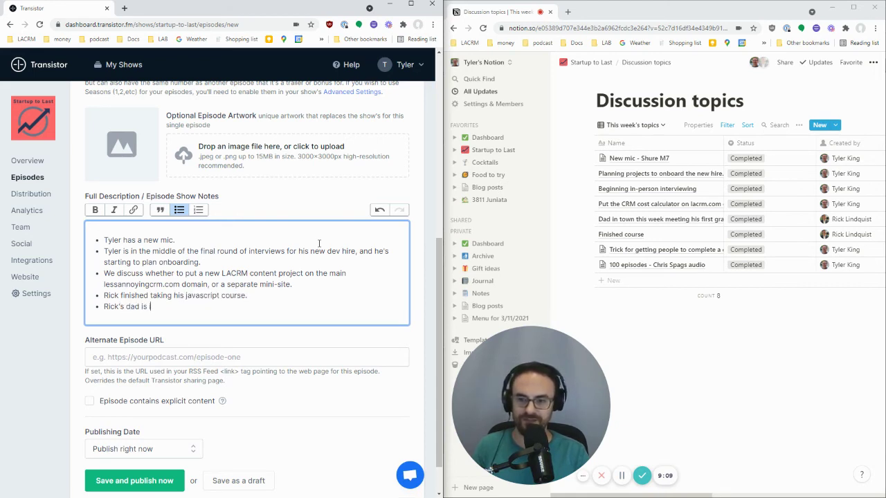
type("in town, and he's")
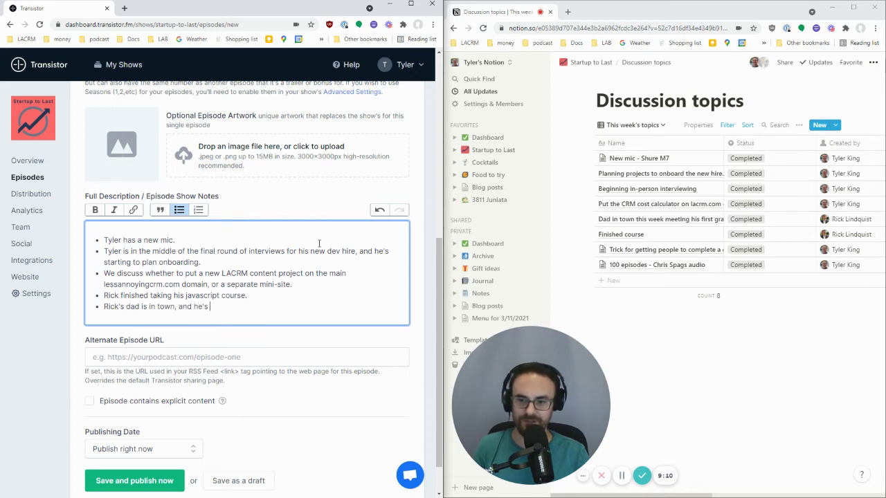
type(" taking a bit of time")
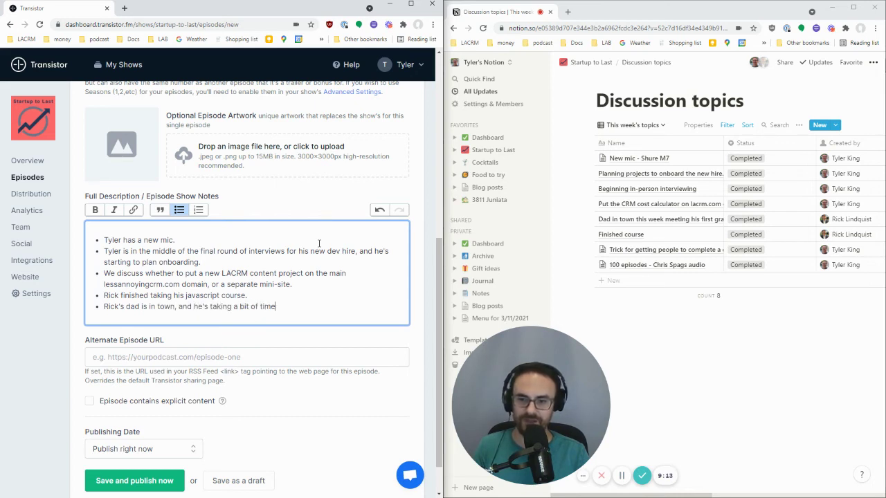
type(" off work.")
key("Return")
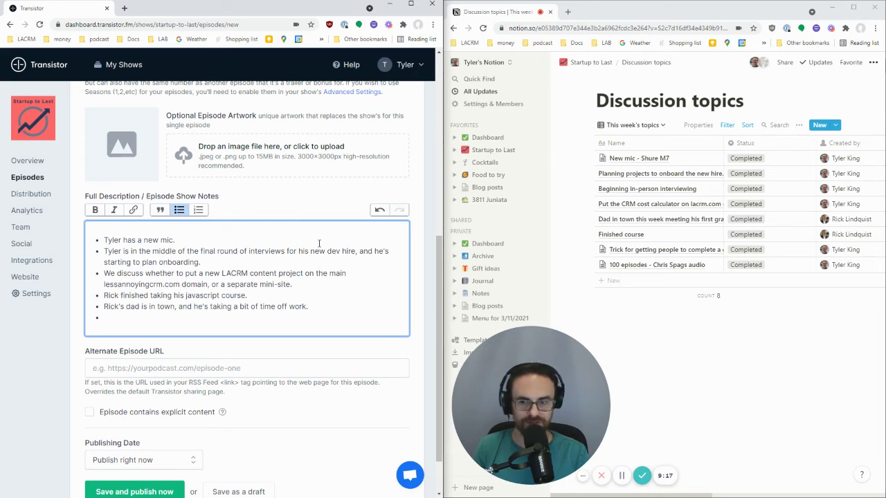
Add the final bullets on completing online courses and reflecting on 100 recorded episodes
type("We discuss a trick")
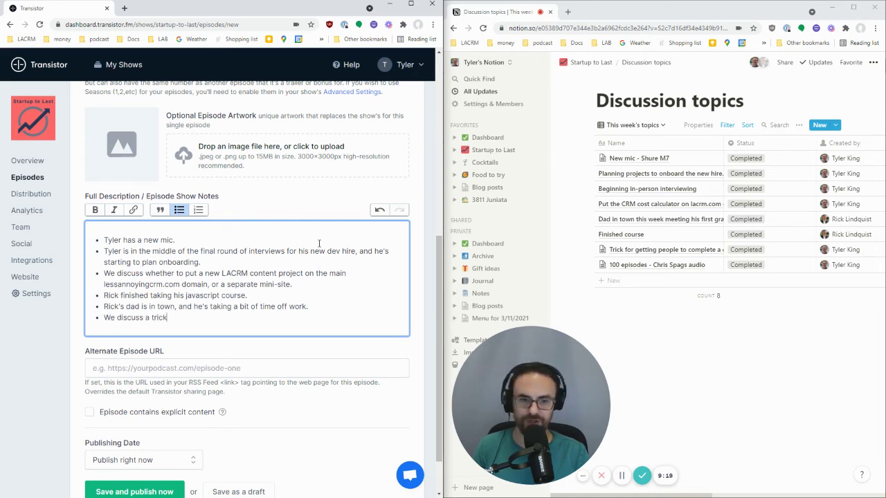
type(" for getting p")
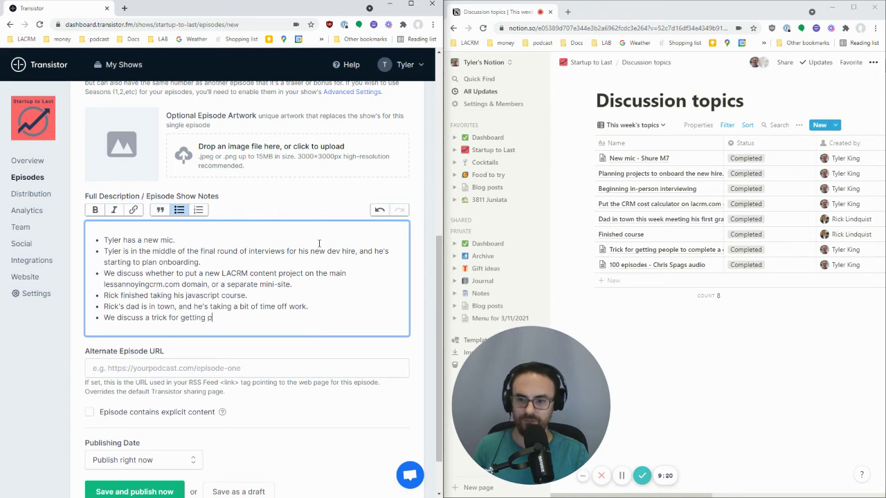
type("eople to complete on")
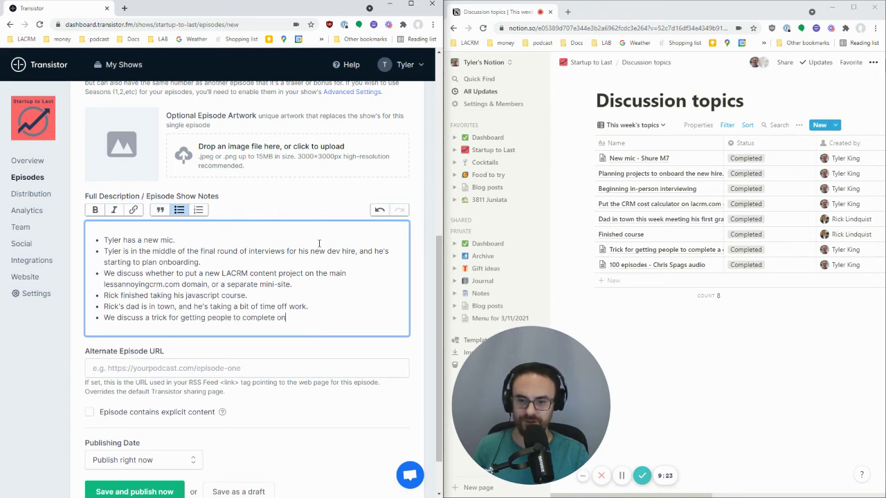
type("line courses.")
key("Return")
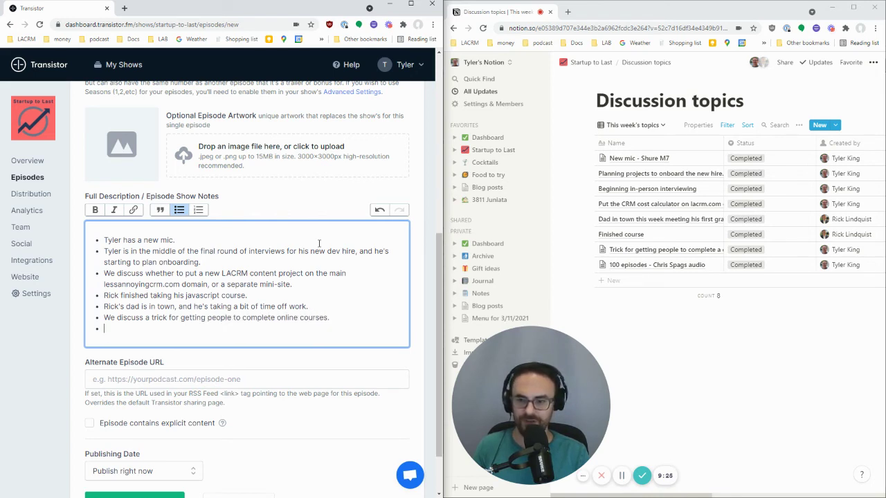
type("We reflect on ")
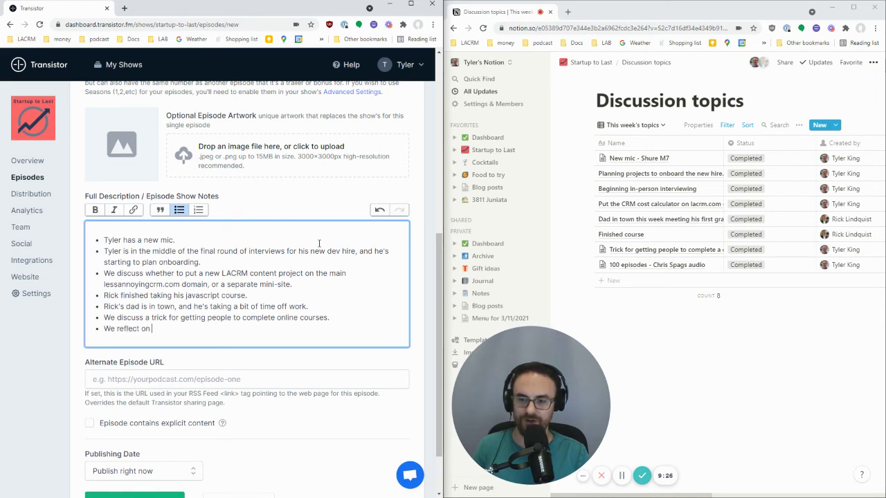
type("what we've learned ")
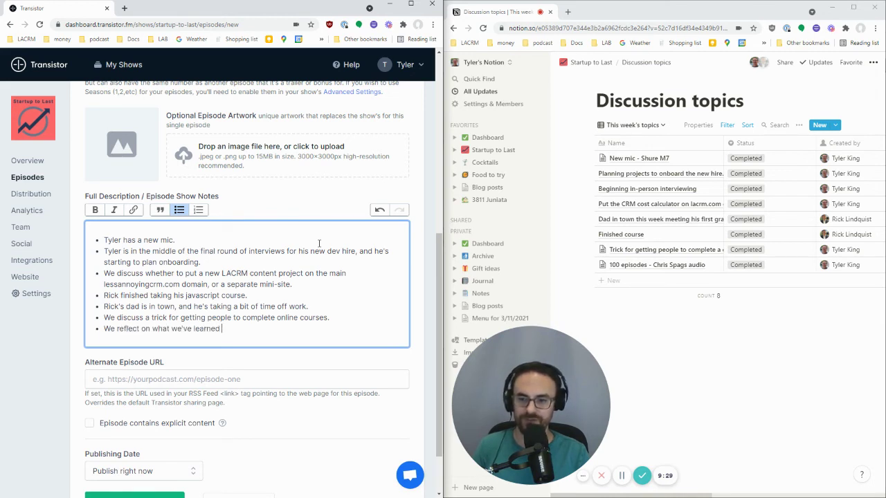
type("after record")
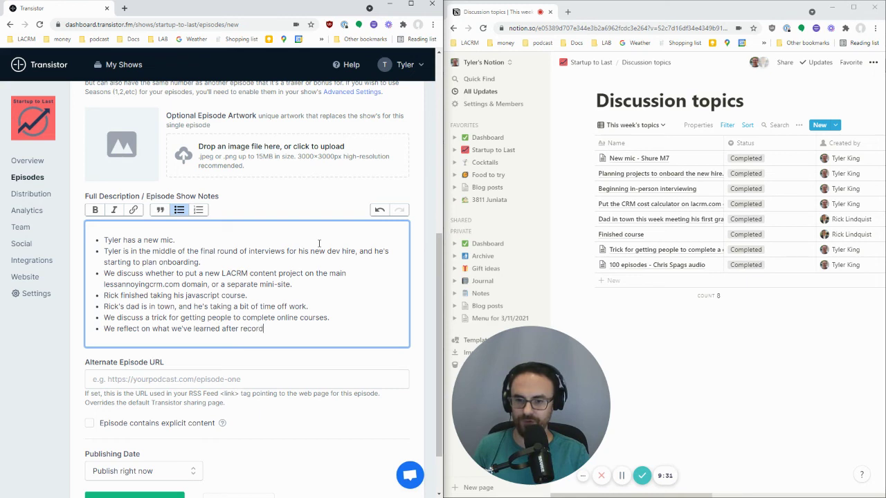
type("ing 100 episode")
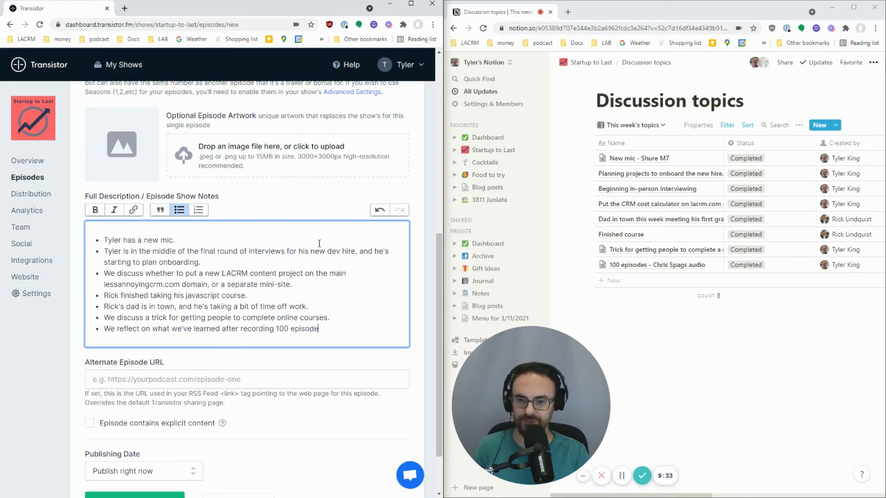
type("s of this podcast.")
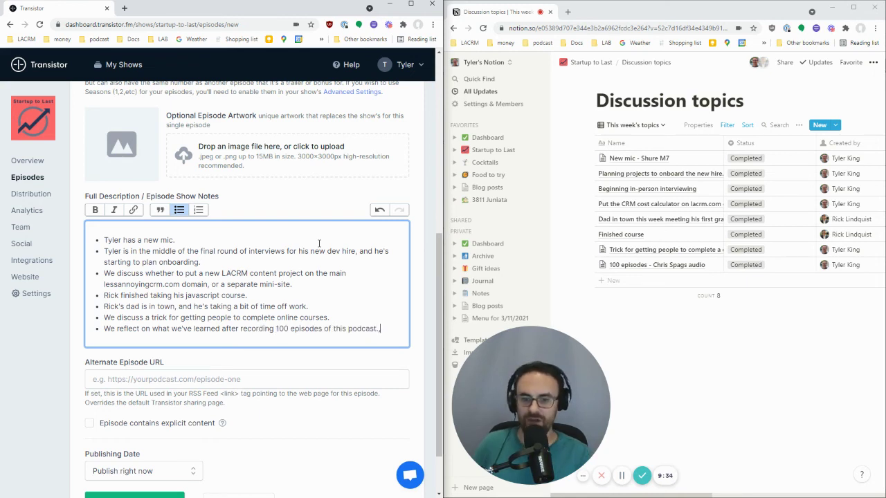
scroll(222, 311, "down", 1)
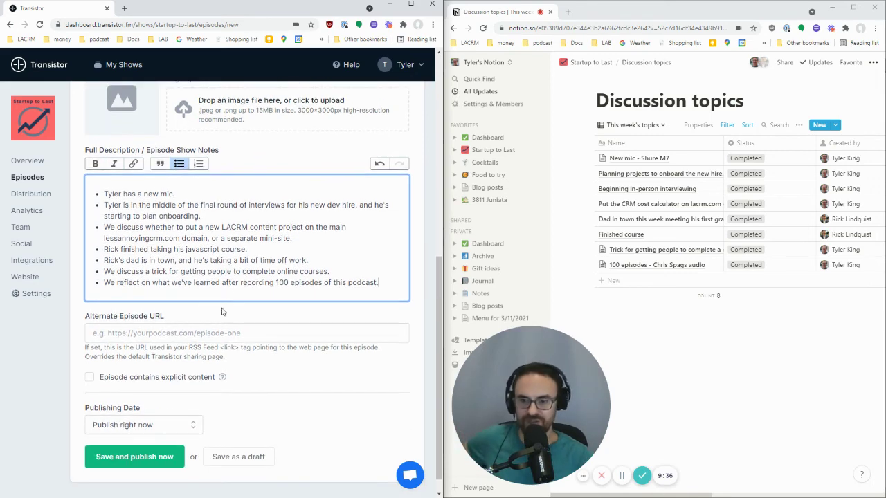
scroll(234, 285, "up", 10)
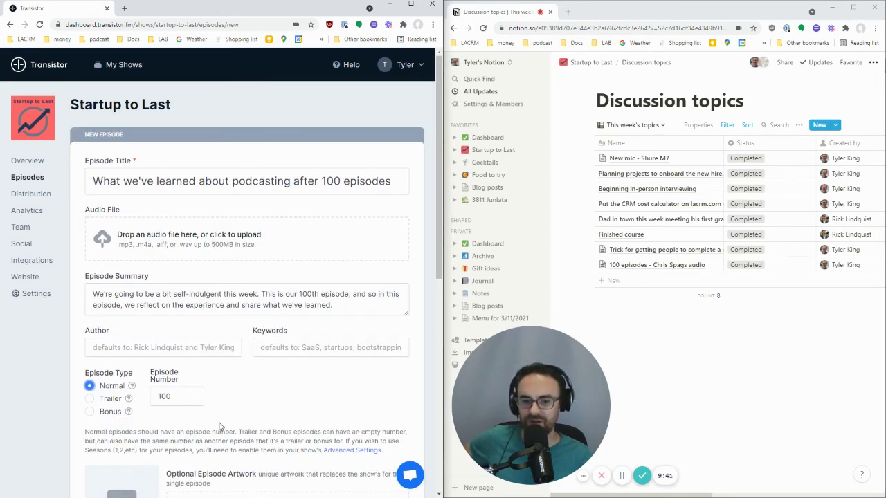
scroll(215, 416, "down", 6)
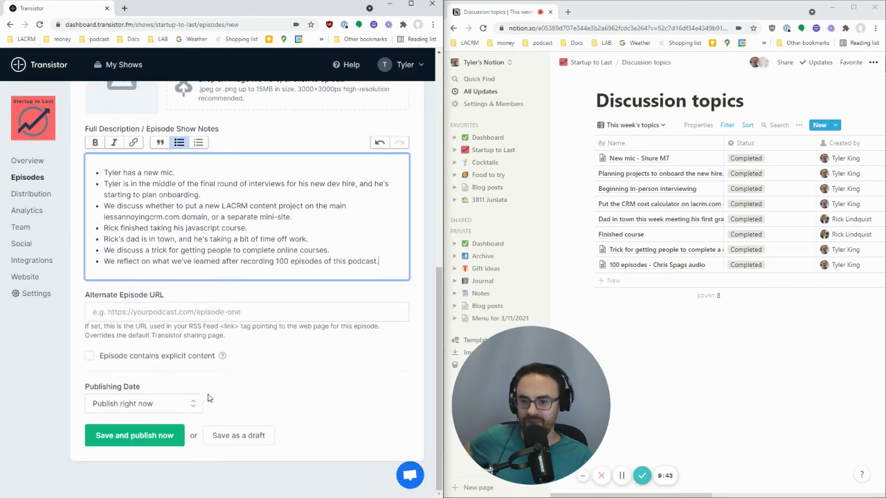
Tick the 'Episode contains explicit content' checkbox on the episode form
left_click(90, 357)
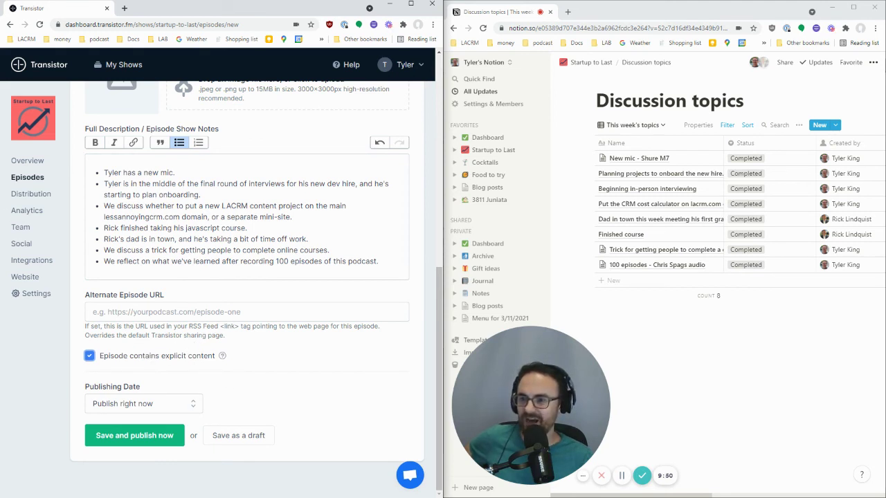
Minimize Audacity and open produced audio > '100 - hundreth episode' in File Explorer, showing 100.mp3
key("alt+Tab")
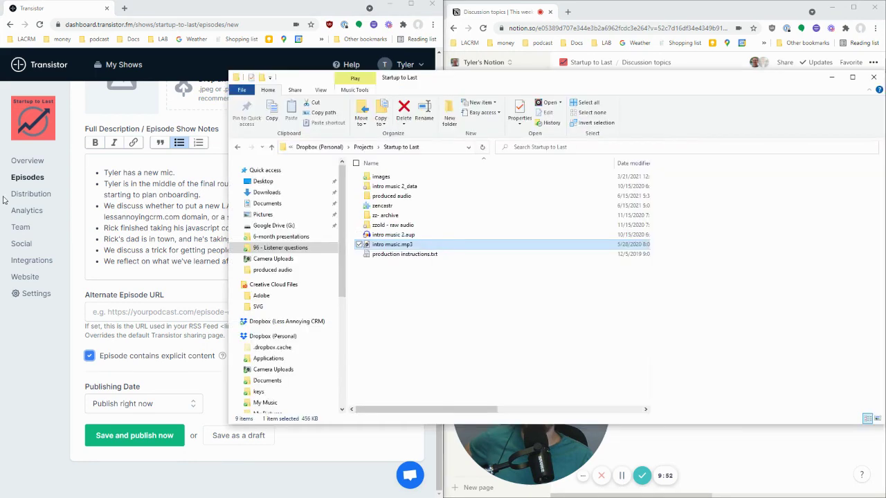
key("alt+Tab")
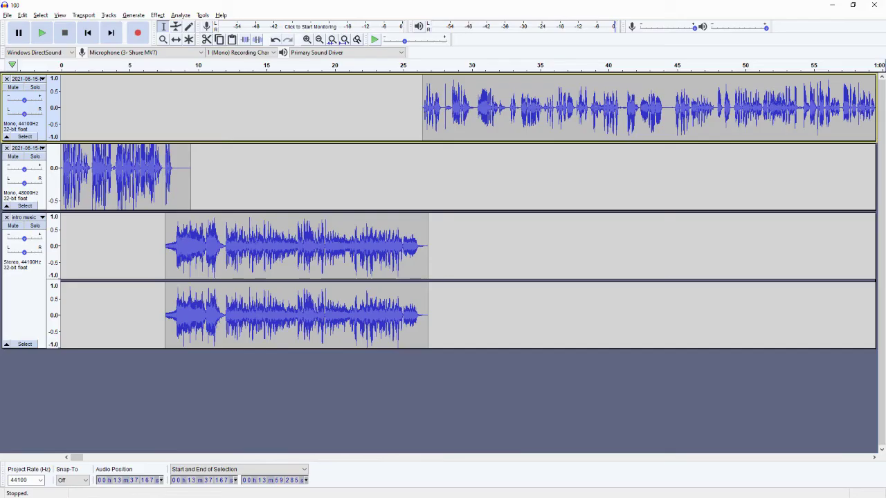
left_click(834, 7)
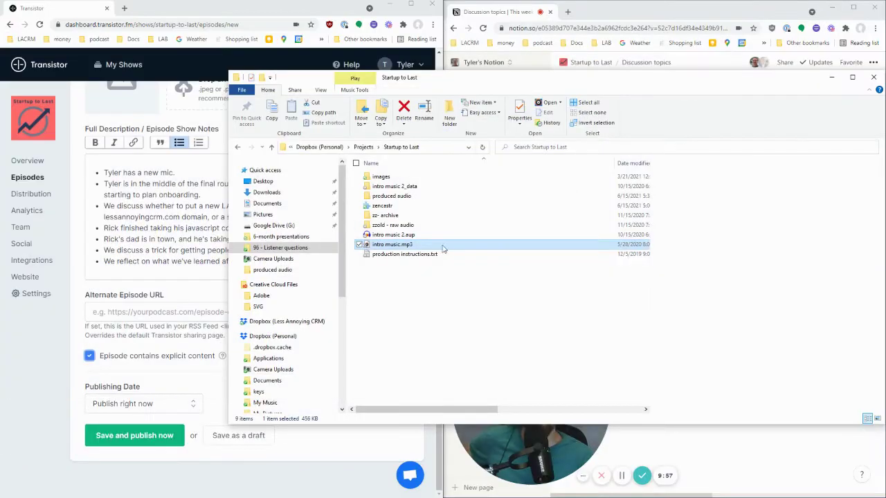
left_click(399, 197)
double_click(399, 197)
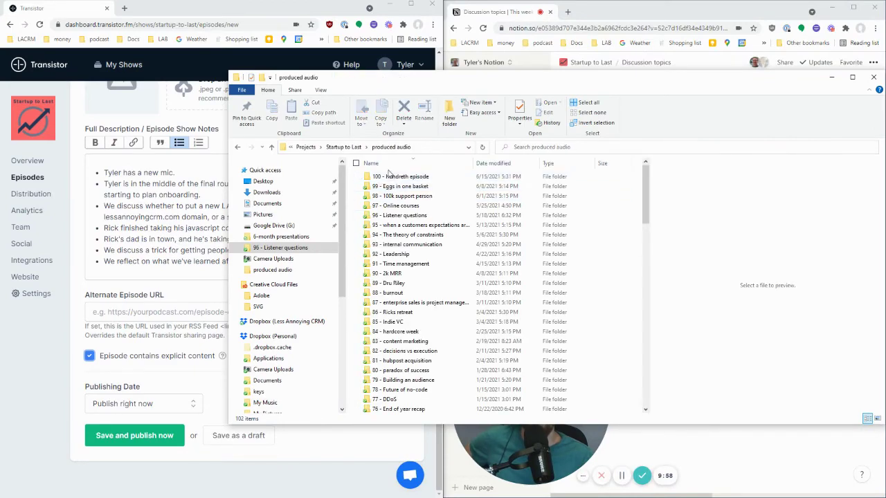
left_click(396, 178)
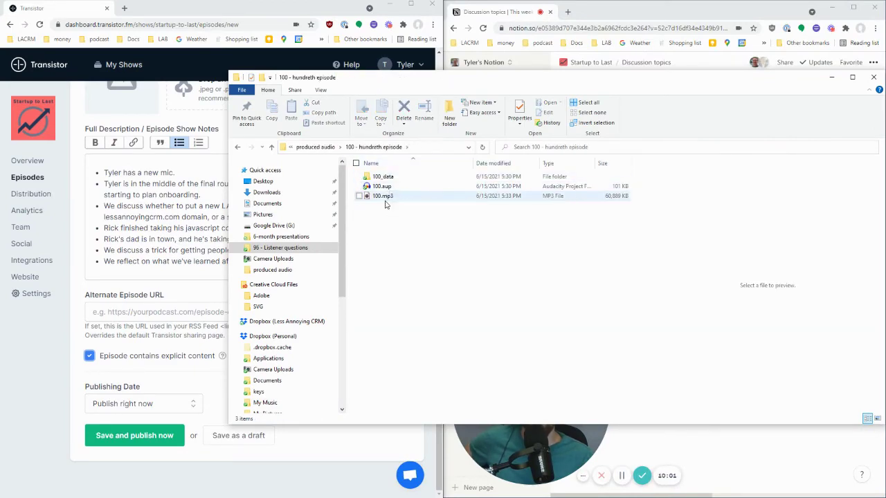
scroll(155, 235, "up", 3)
scroll(156, 236, "up", 2)
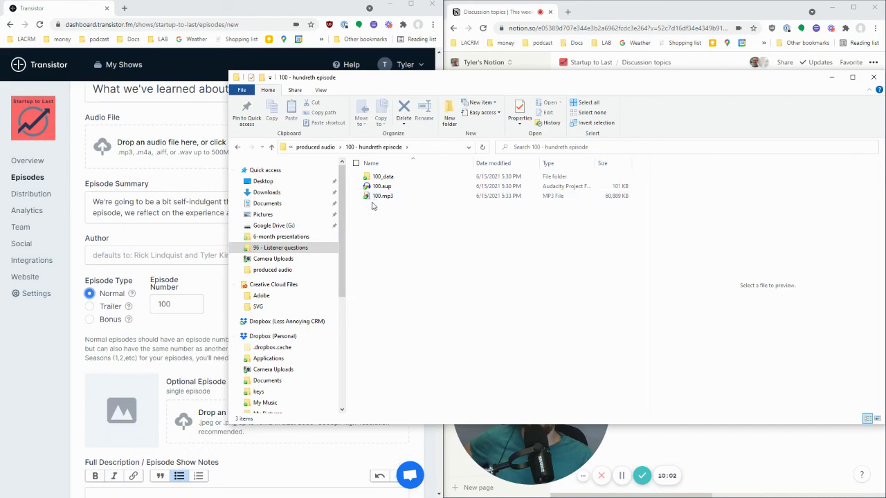
Drop 100.mp3 onto Transistor's Audio File zone and let the 62.4 MB upload finish
left_click_drag(383, 196, 123, 164)
scroll(104, 187, "up", 1)
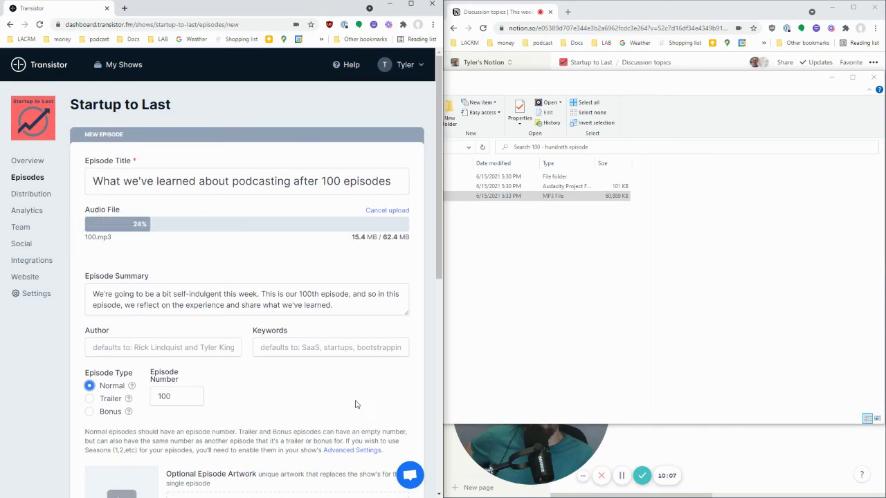
scroll(316, 415, "down", 4)
scroll(239, 338, "up", 4)
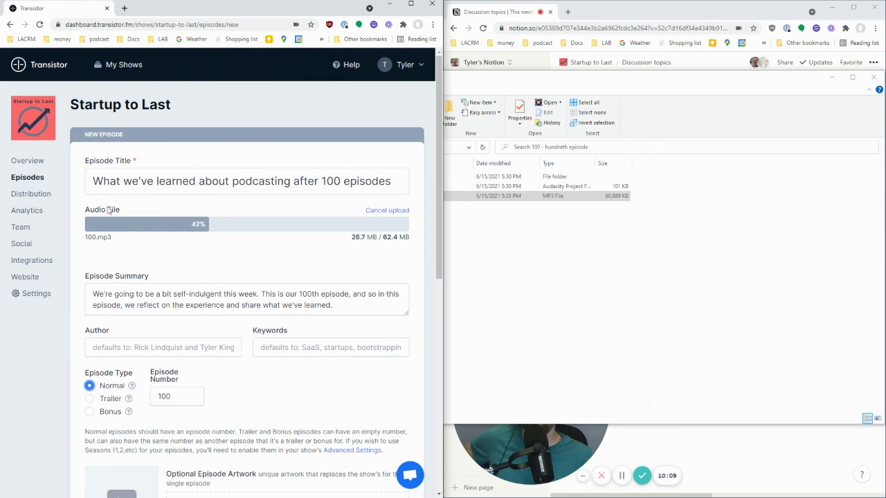
scroll(139, 277, "down", 4)
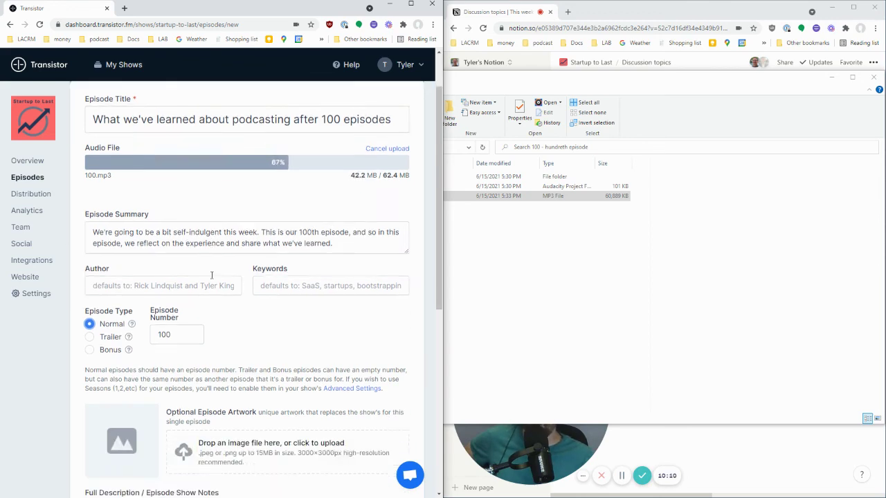
scroll(181, 305, "down", 3)
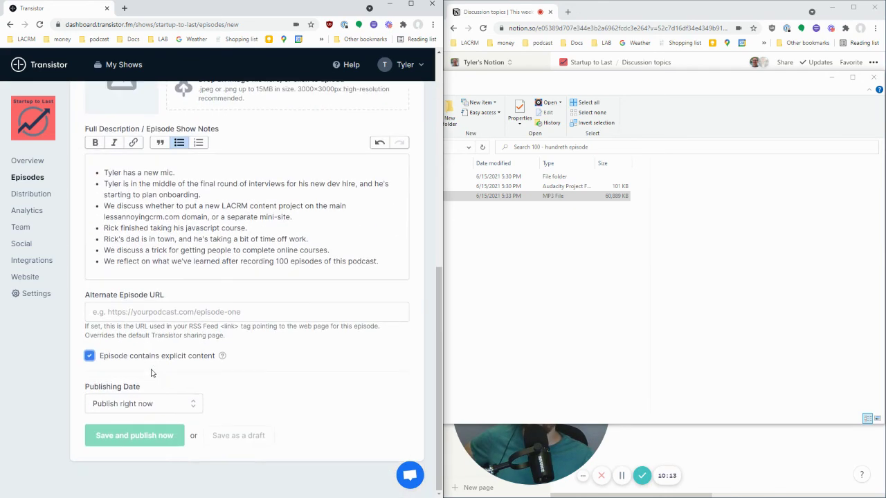
left_click(89, 356)
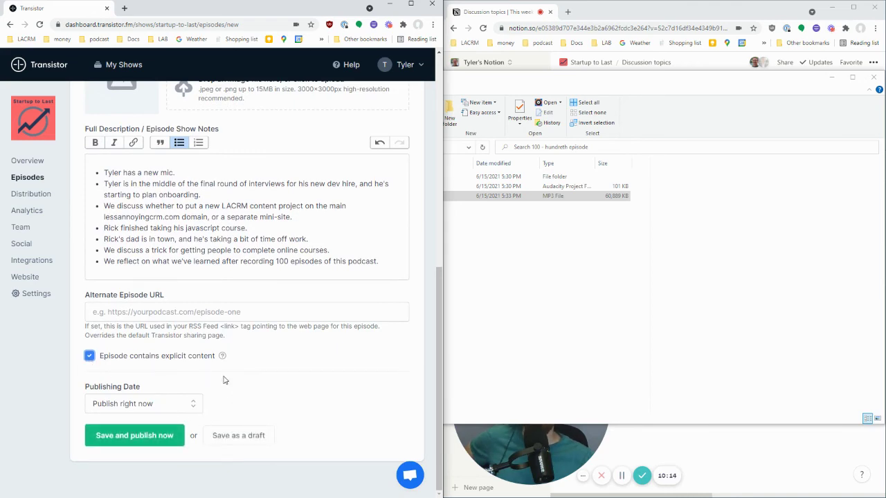
scroll(357, 270, "up", 7)
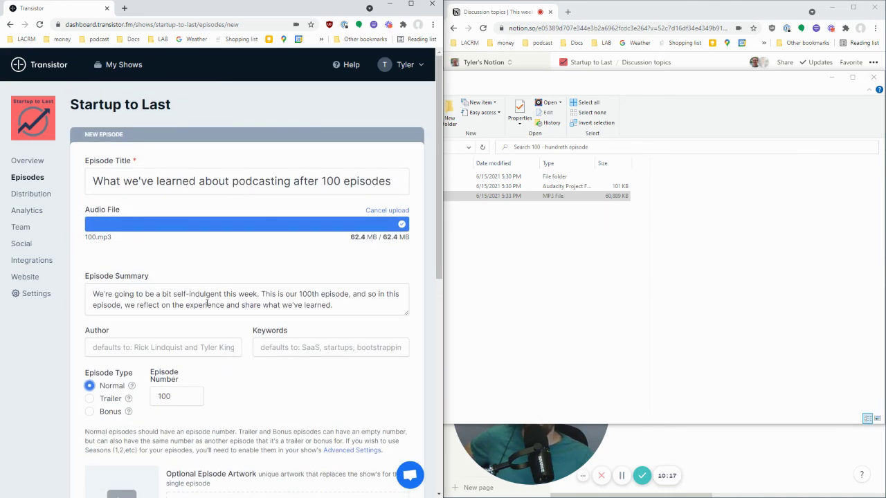
scroll(206, 302, "down", 7)
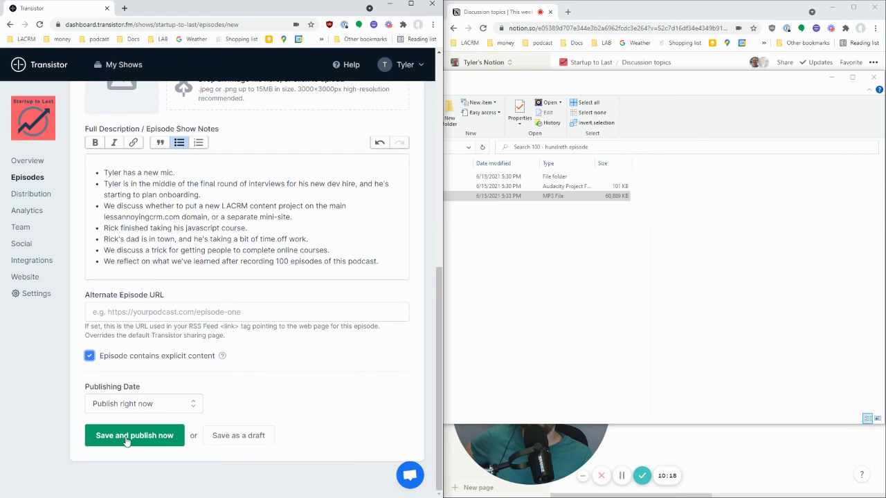
Publish the episode now so Transistor starts processing 100.mp3
left_click(127, 441)
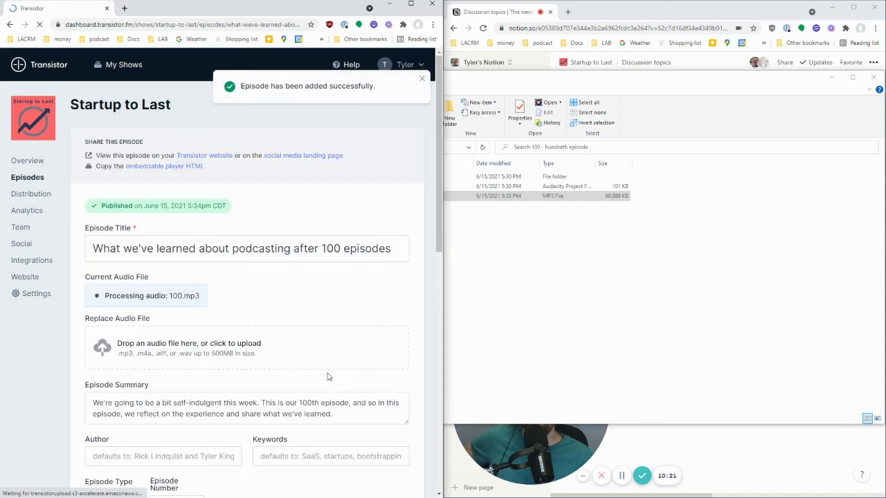